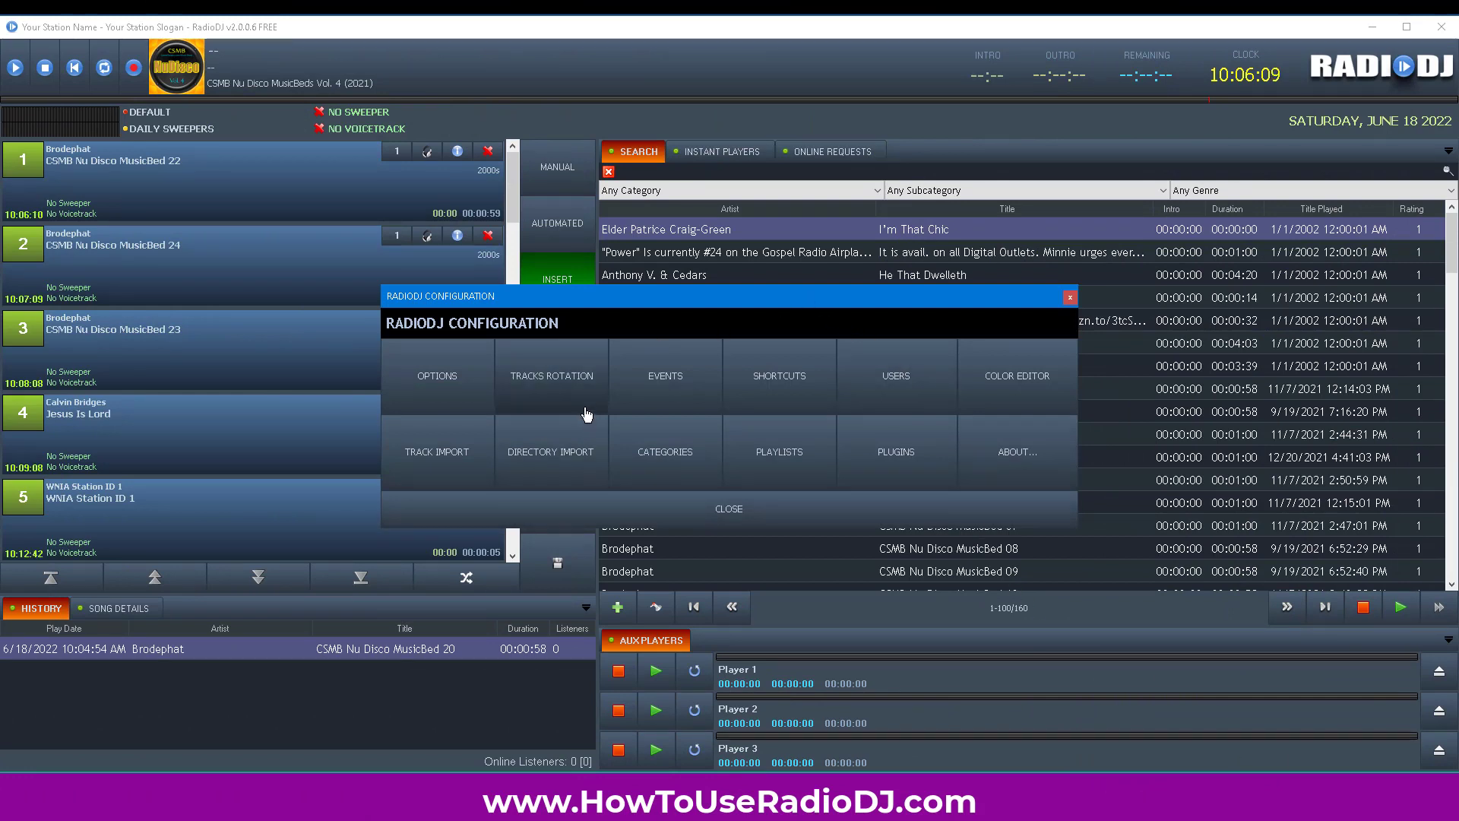
left_click(559, 384)
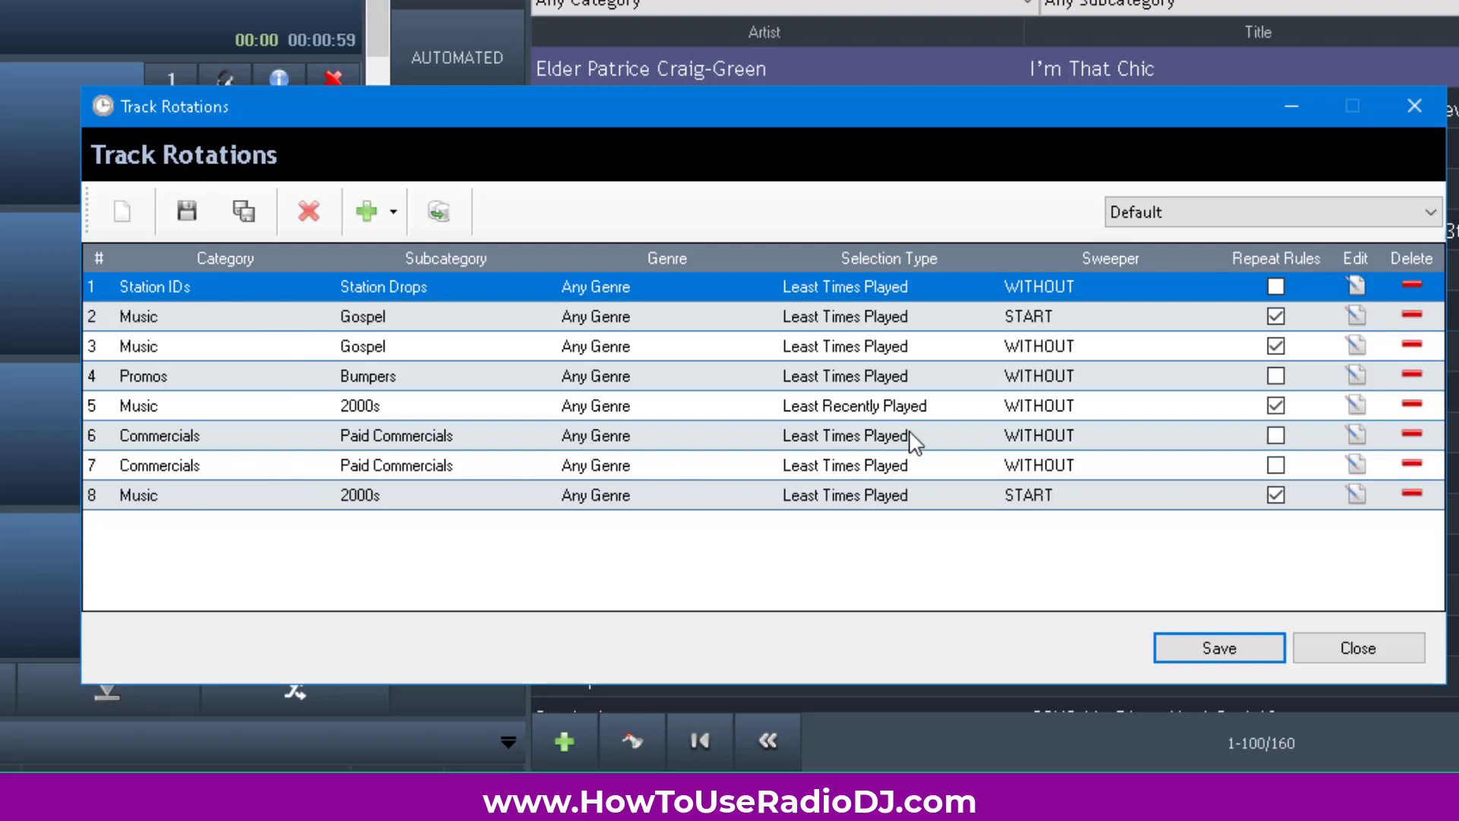
- Save the Default rotation, keep Default as the current rotation, and reopen Configuration with Ctrl+O
left_click(1222, 648)
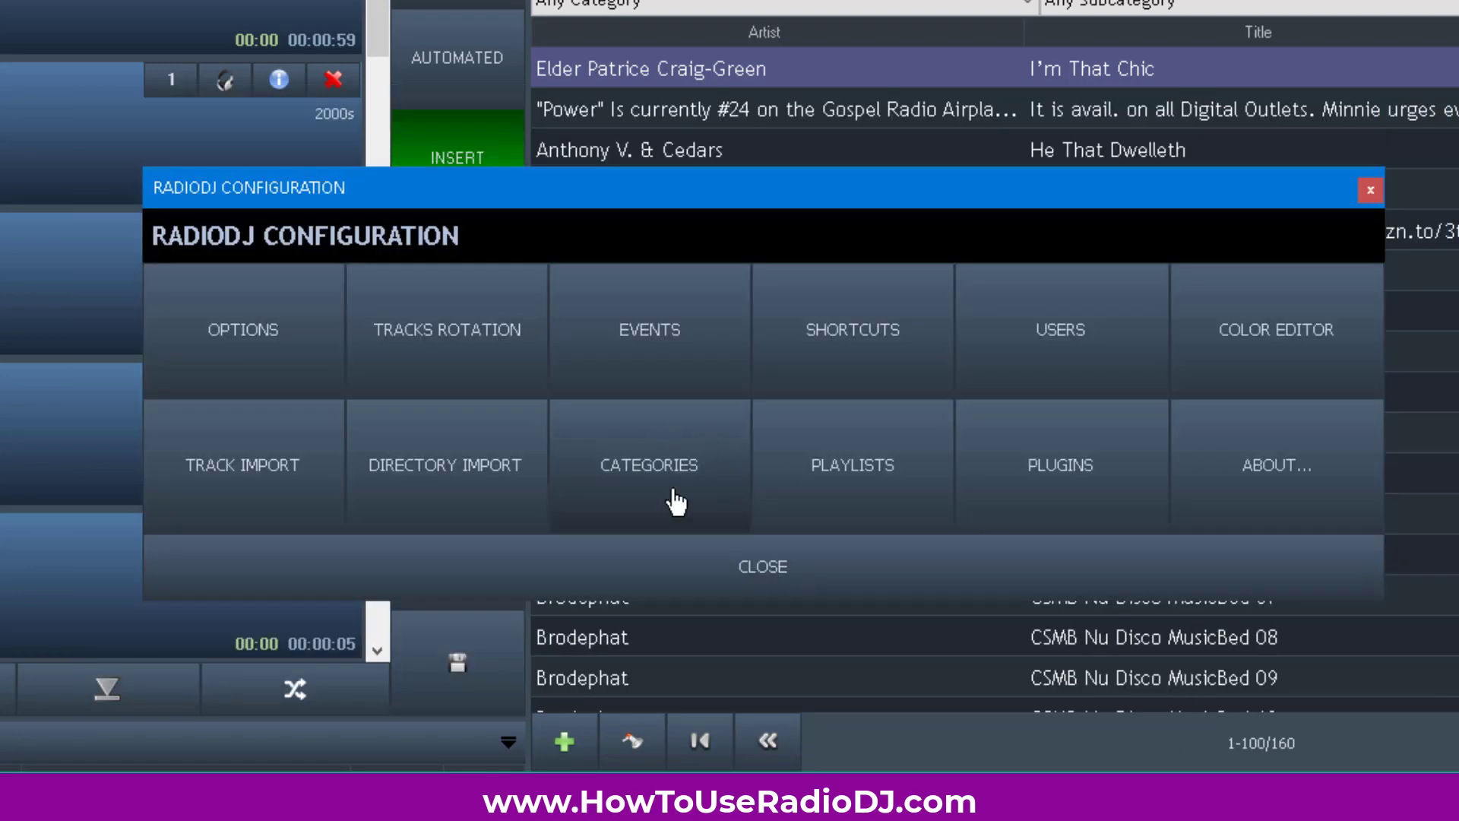
left_click(813, 581)
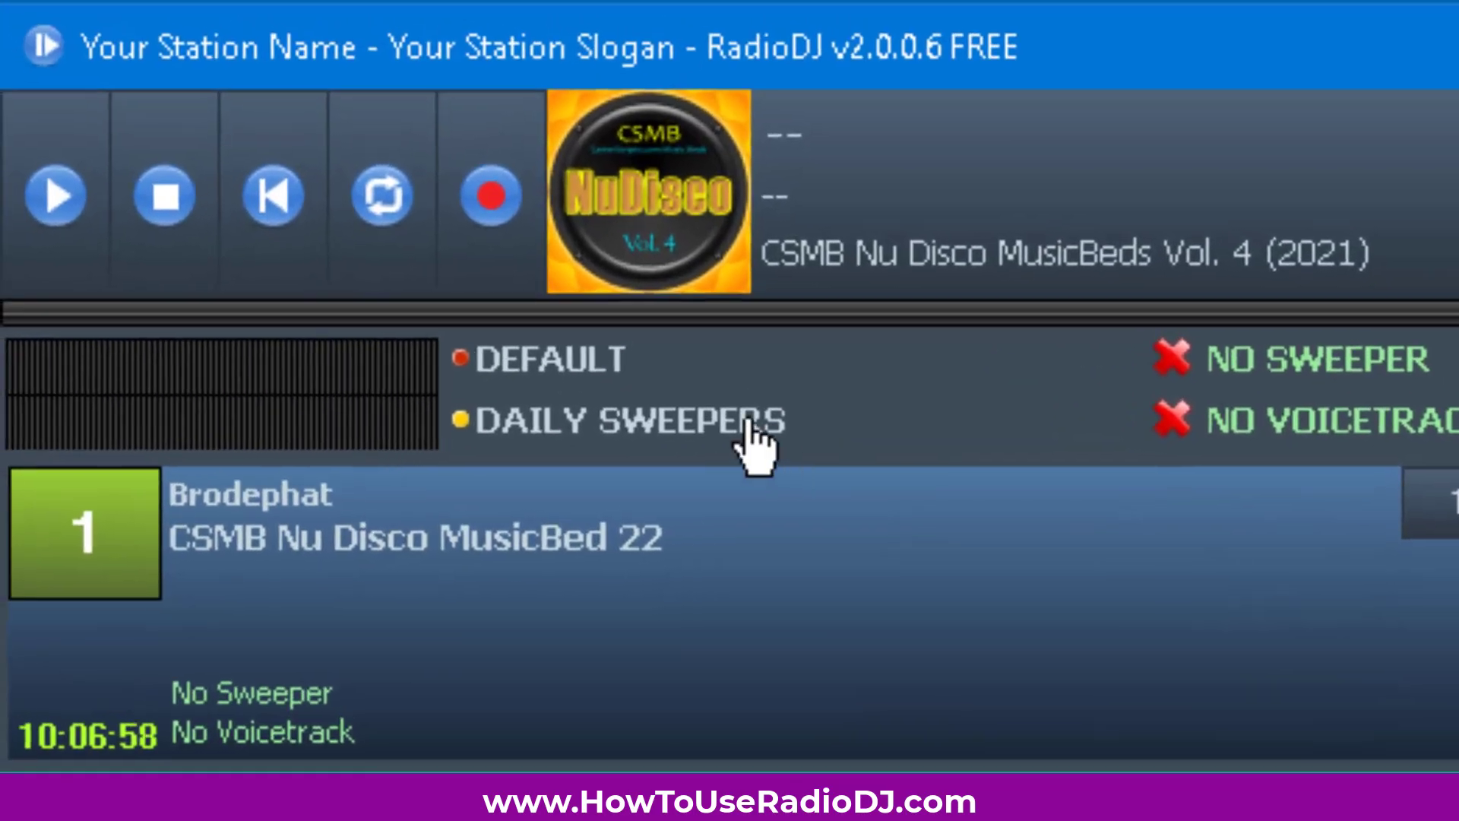
left_click(308, 202)
left_click(570, 369)
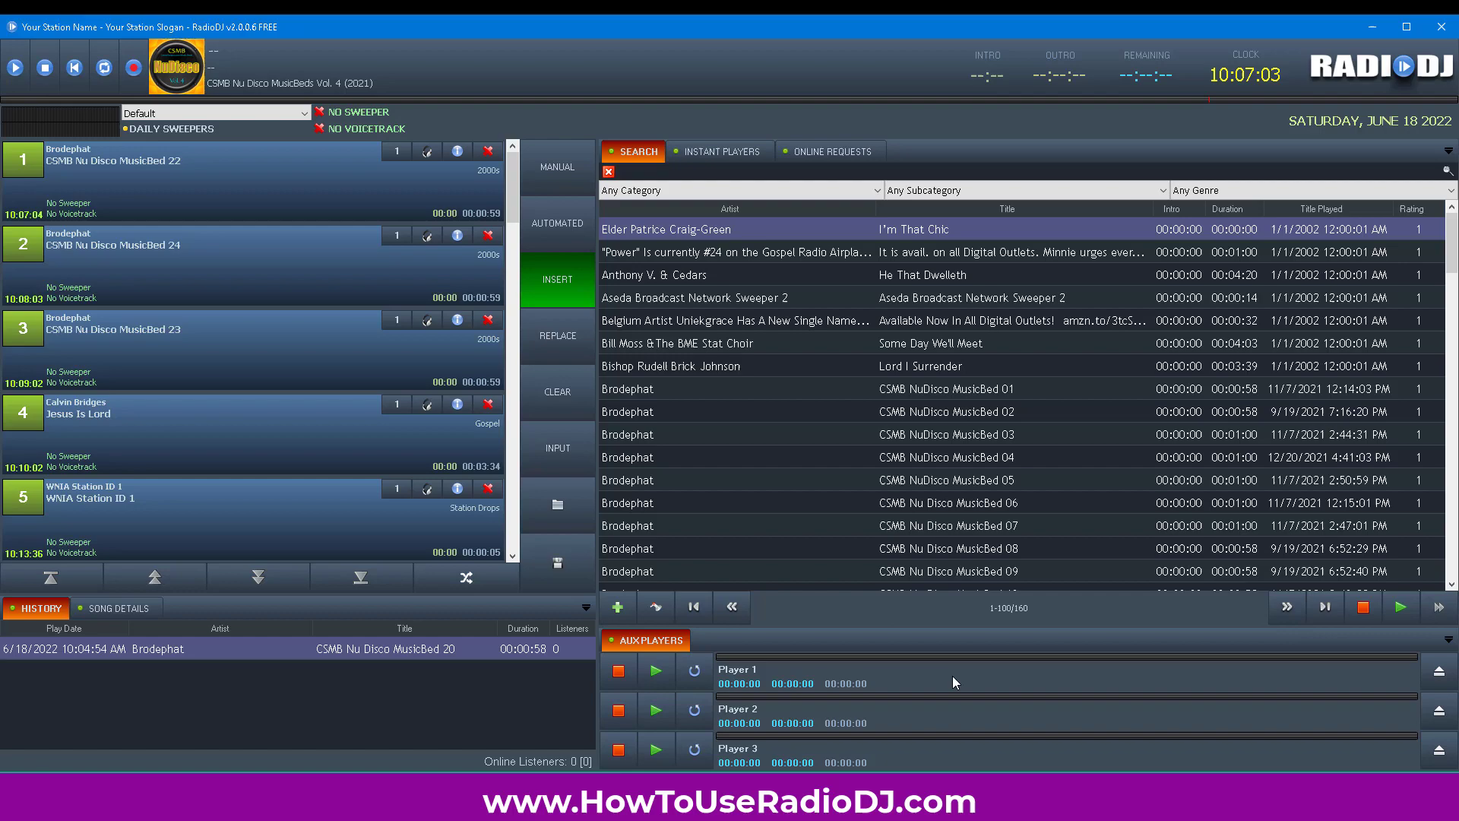
key("ctrl+o")
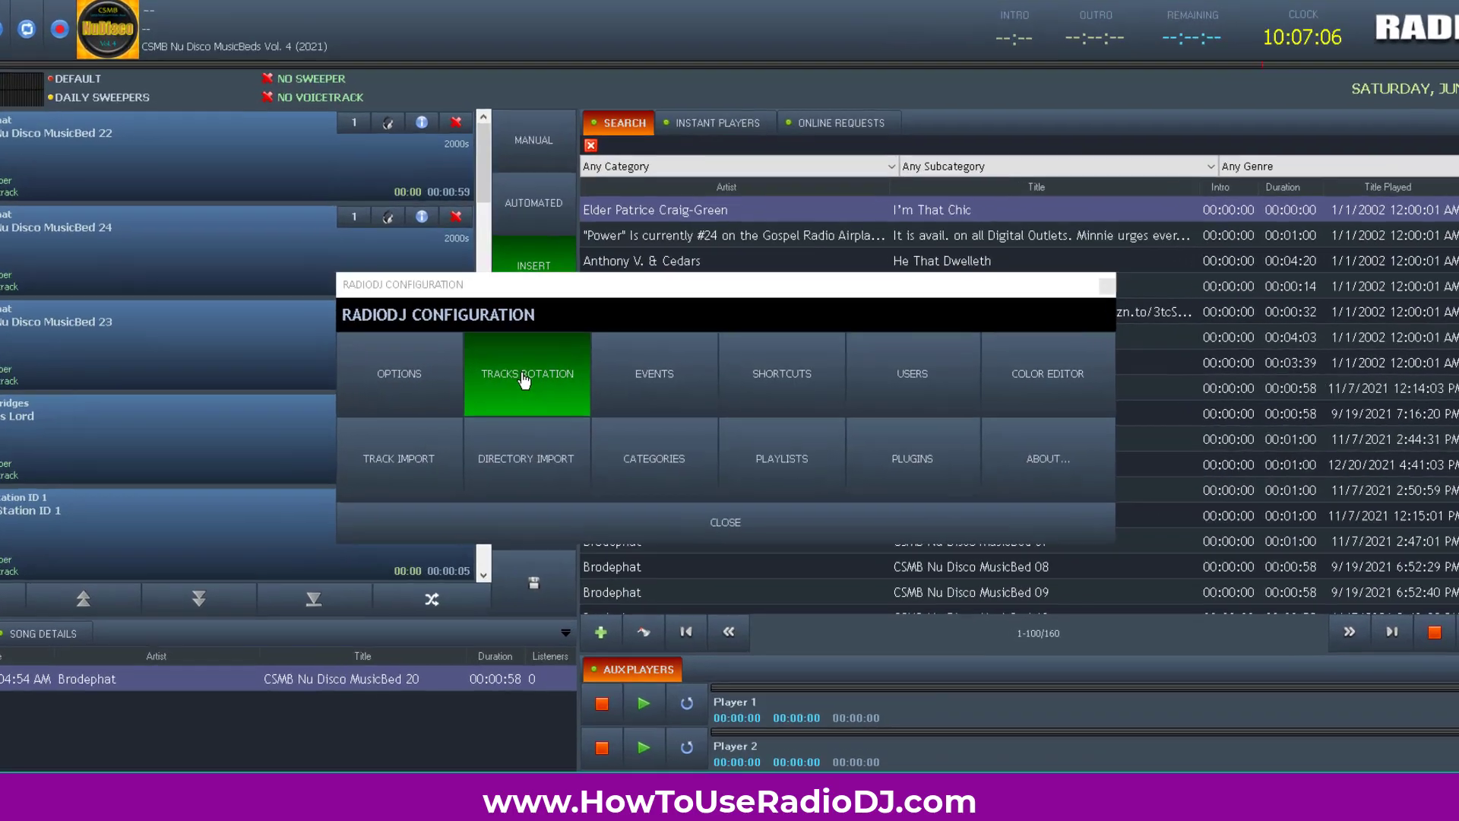
- Save the rotation as 'Default Rotation' in Track Rotations, then close back to the main window
left_click(525, 380)
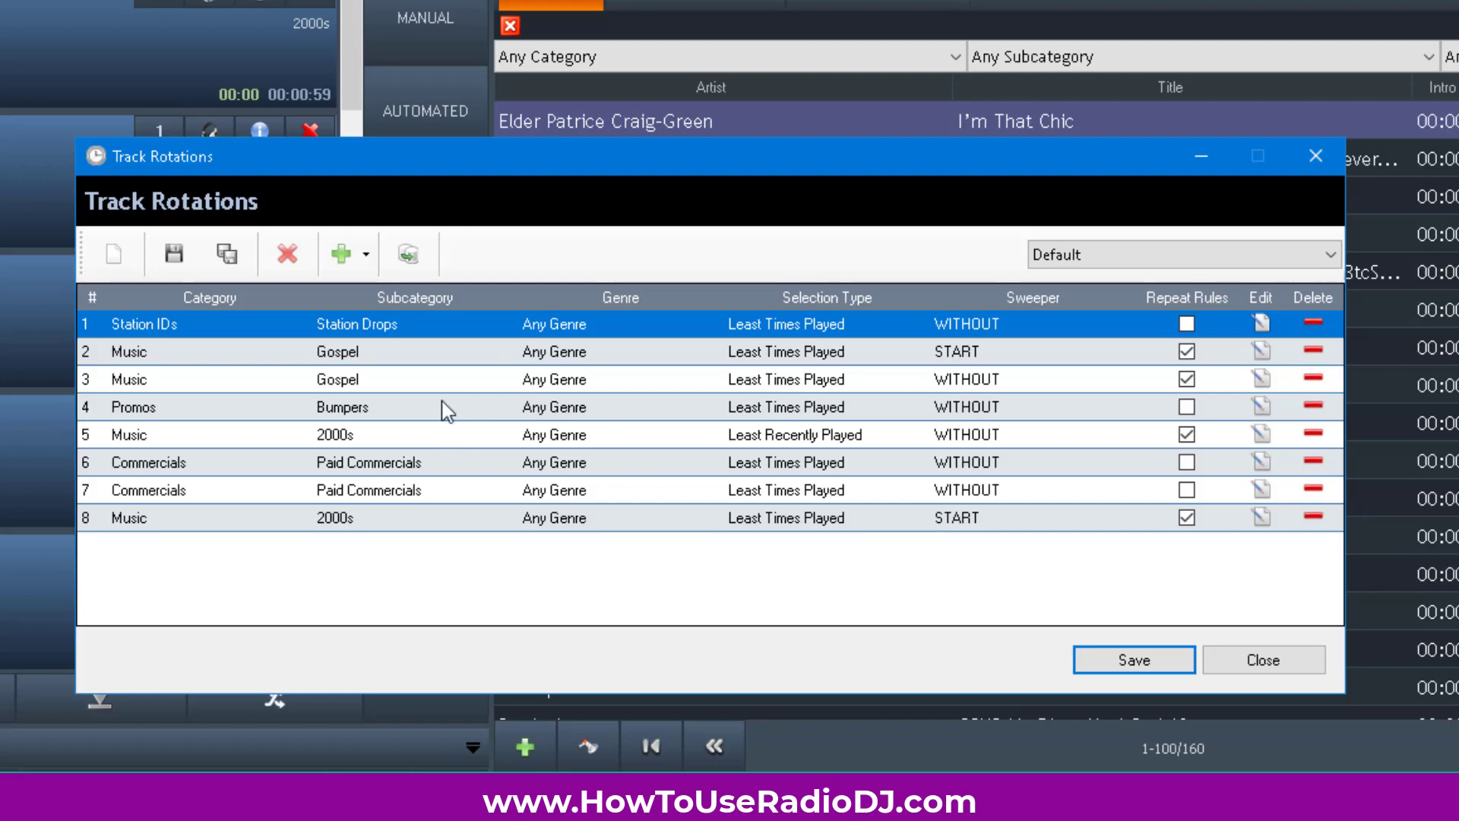
left_click(225, 253)
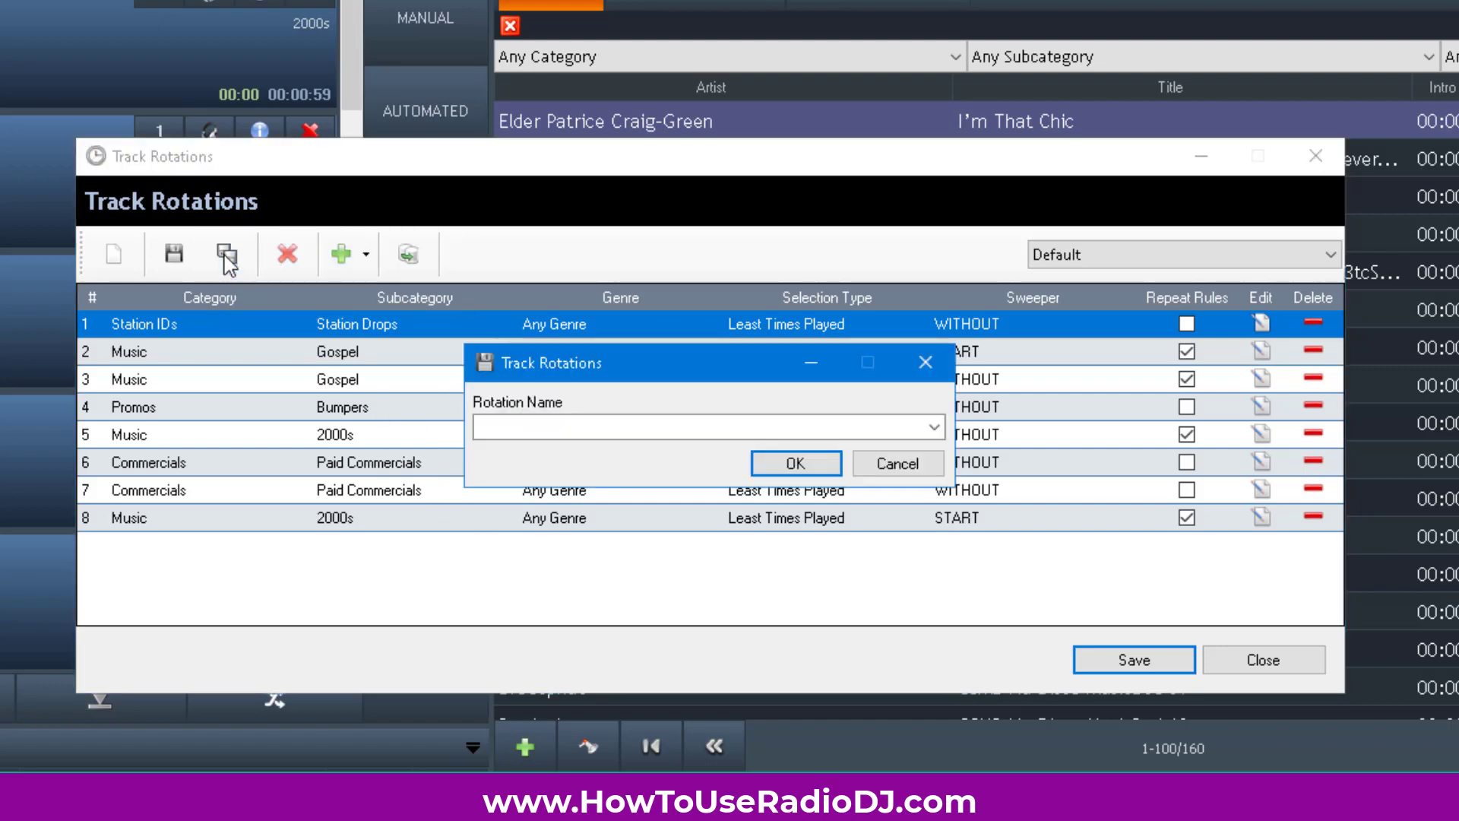
left_click(933, 427)
left_click(763, 454)
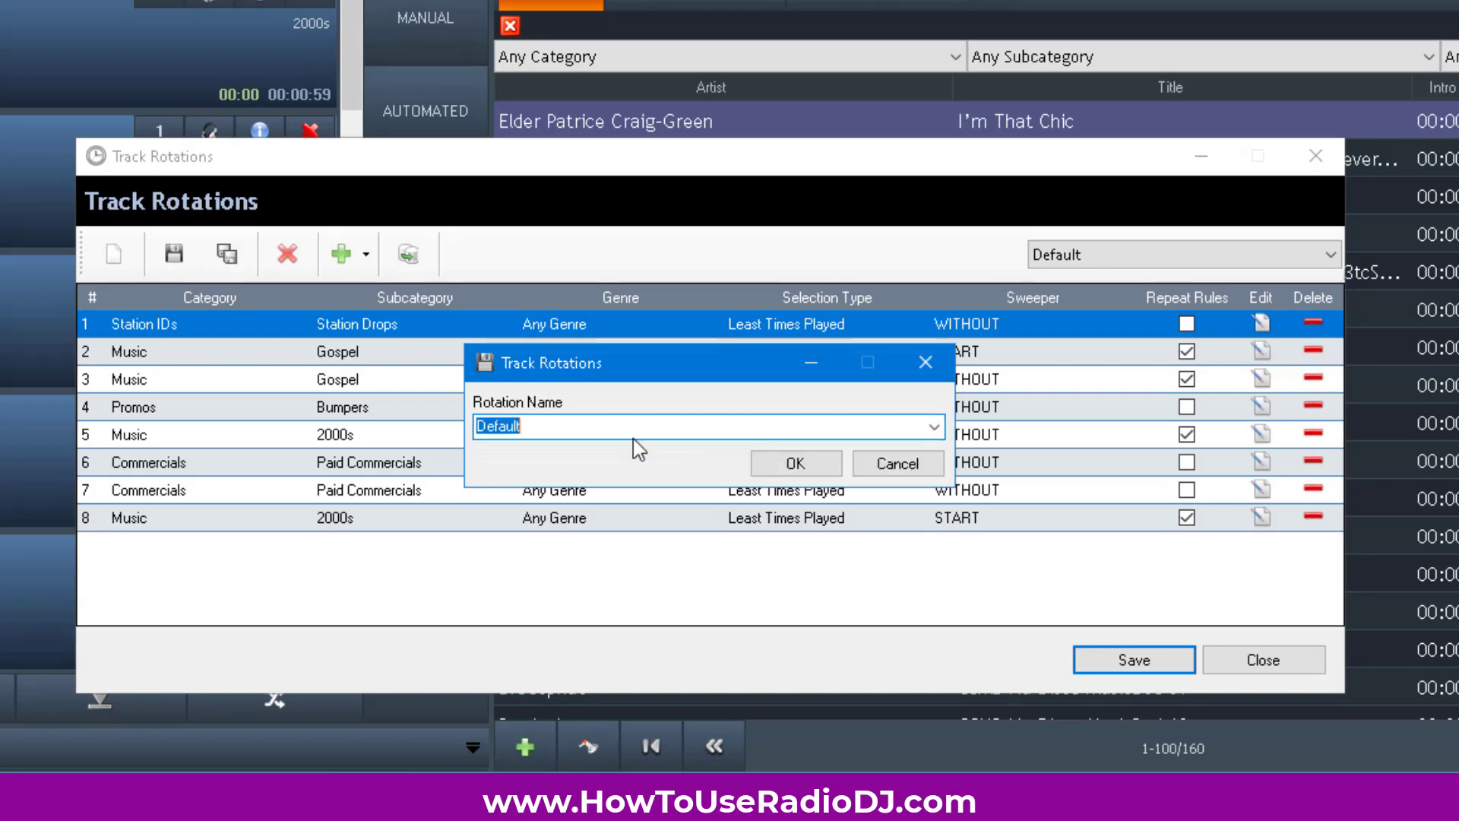
left_click(583, 427)
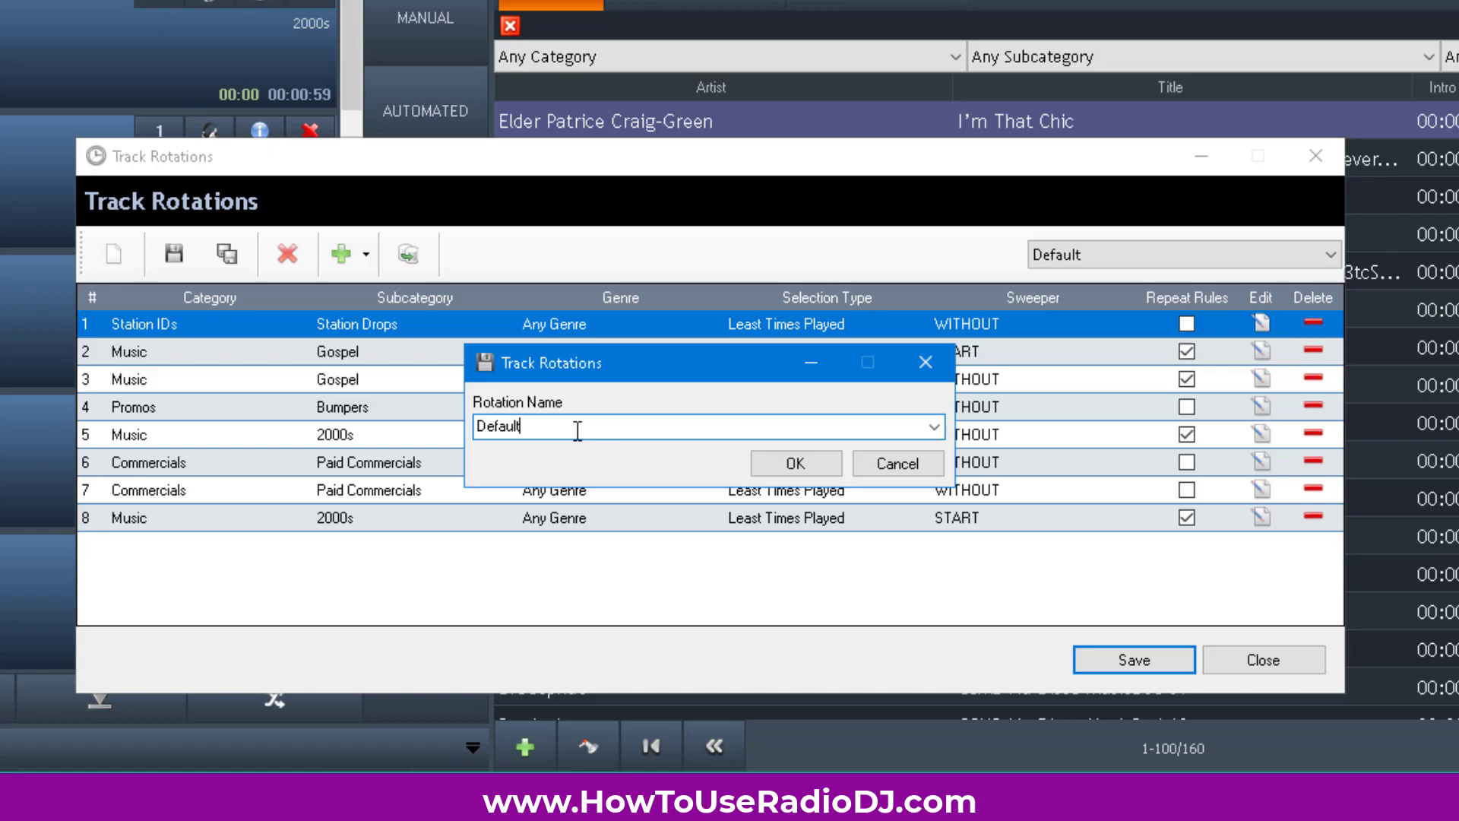
type("Rotation")
left_click(811, 463)
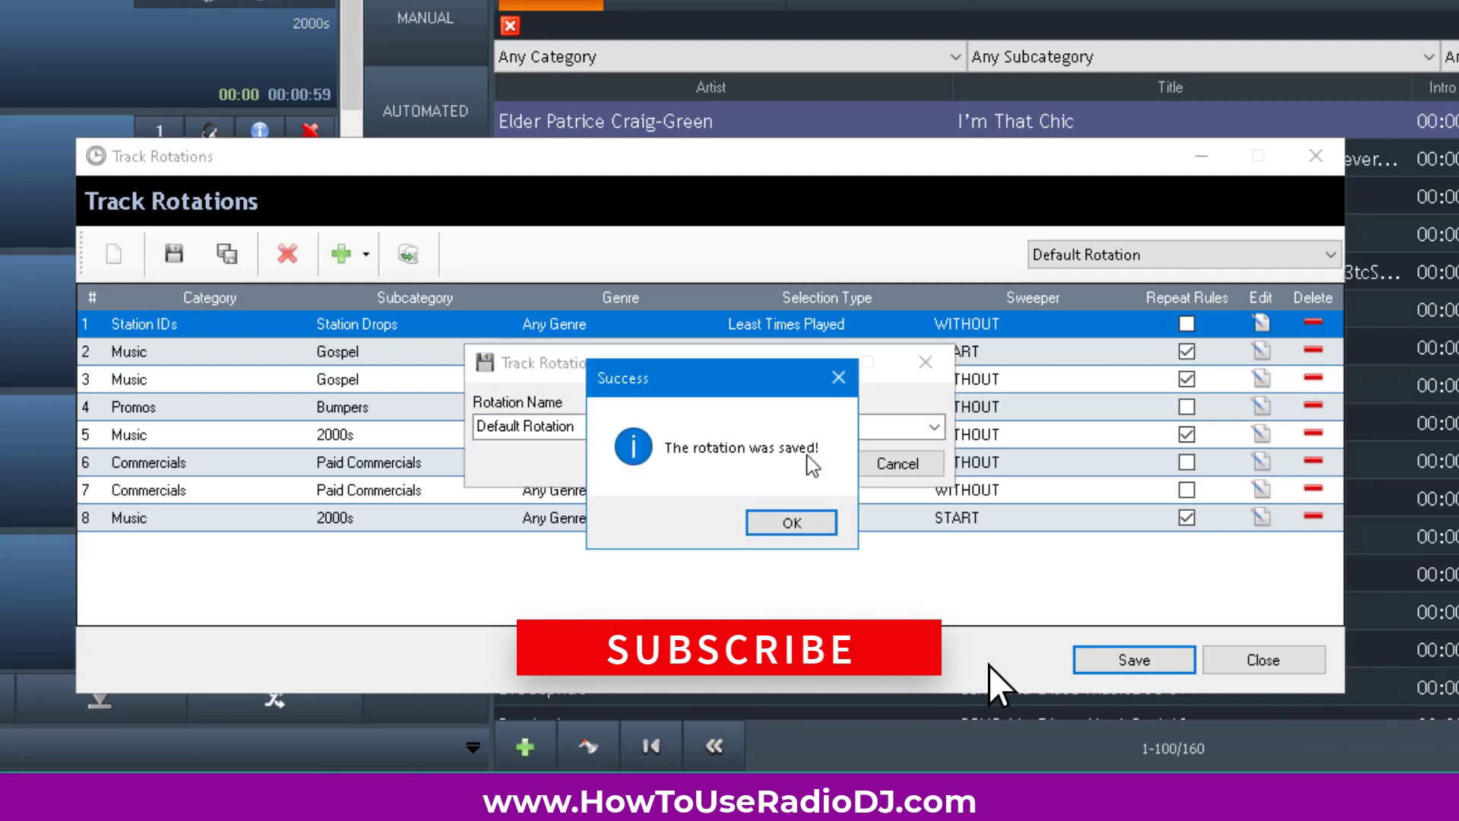
left_click(789, 522)
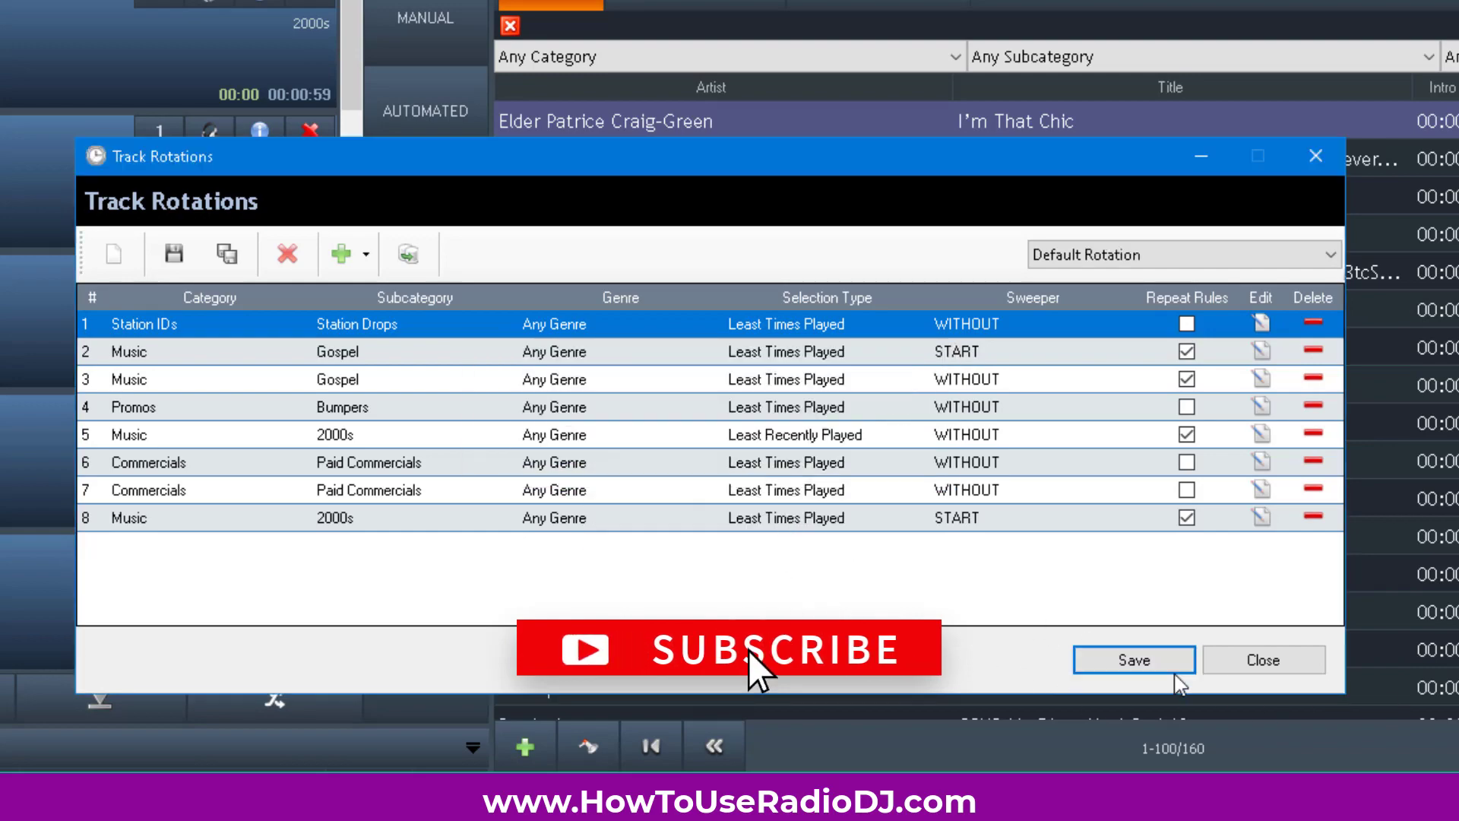
left_click(1134, 660)
left_click(729, 596)
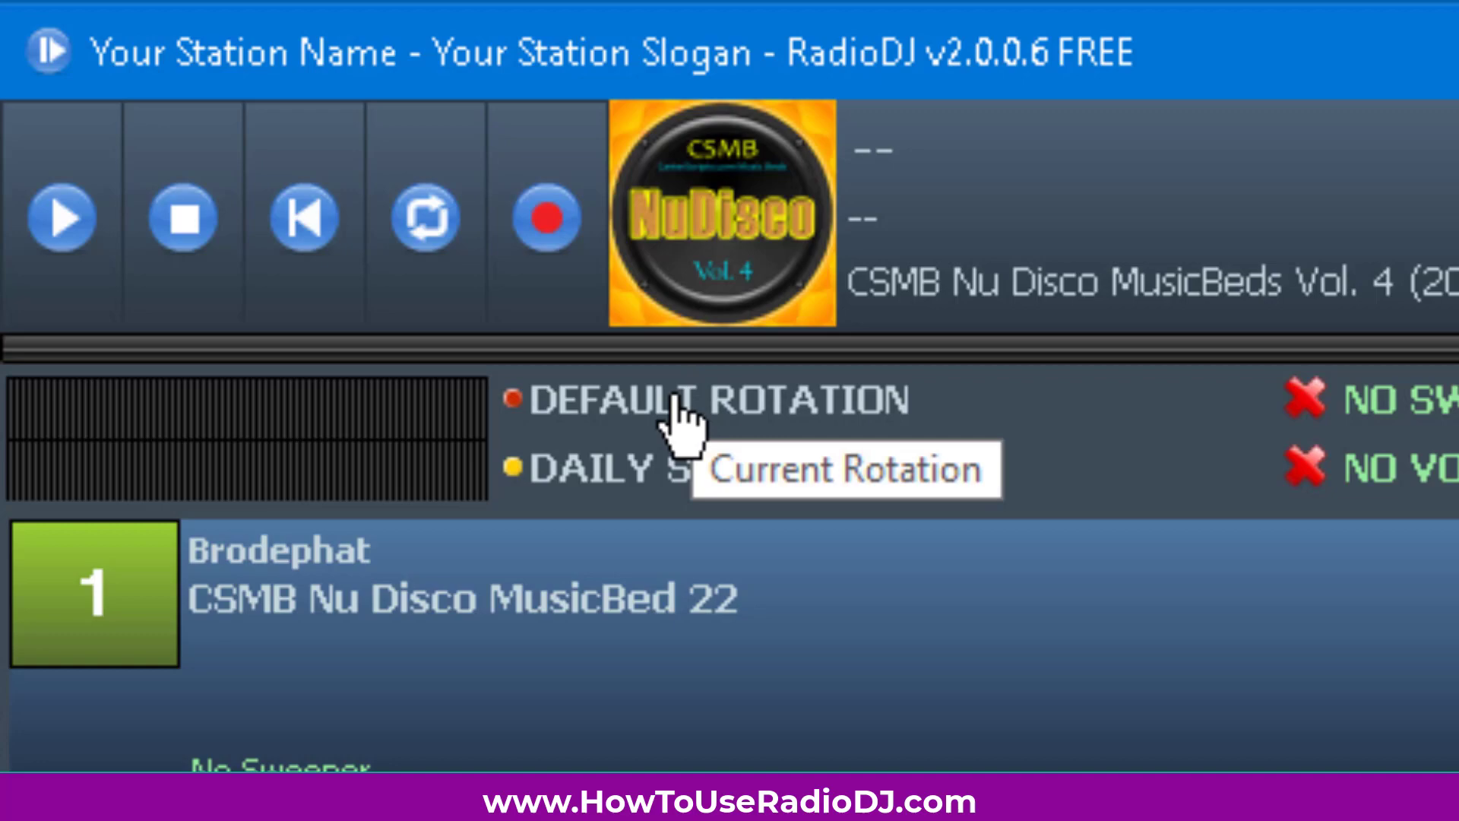
left_click(674, 395)
left_click(673, 397)
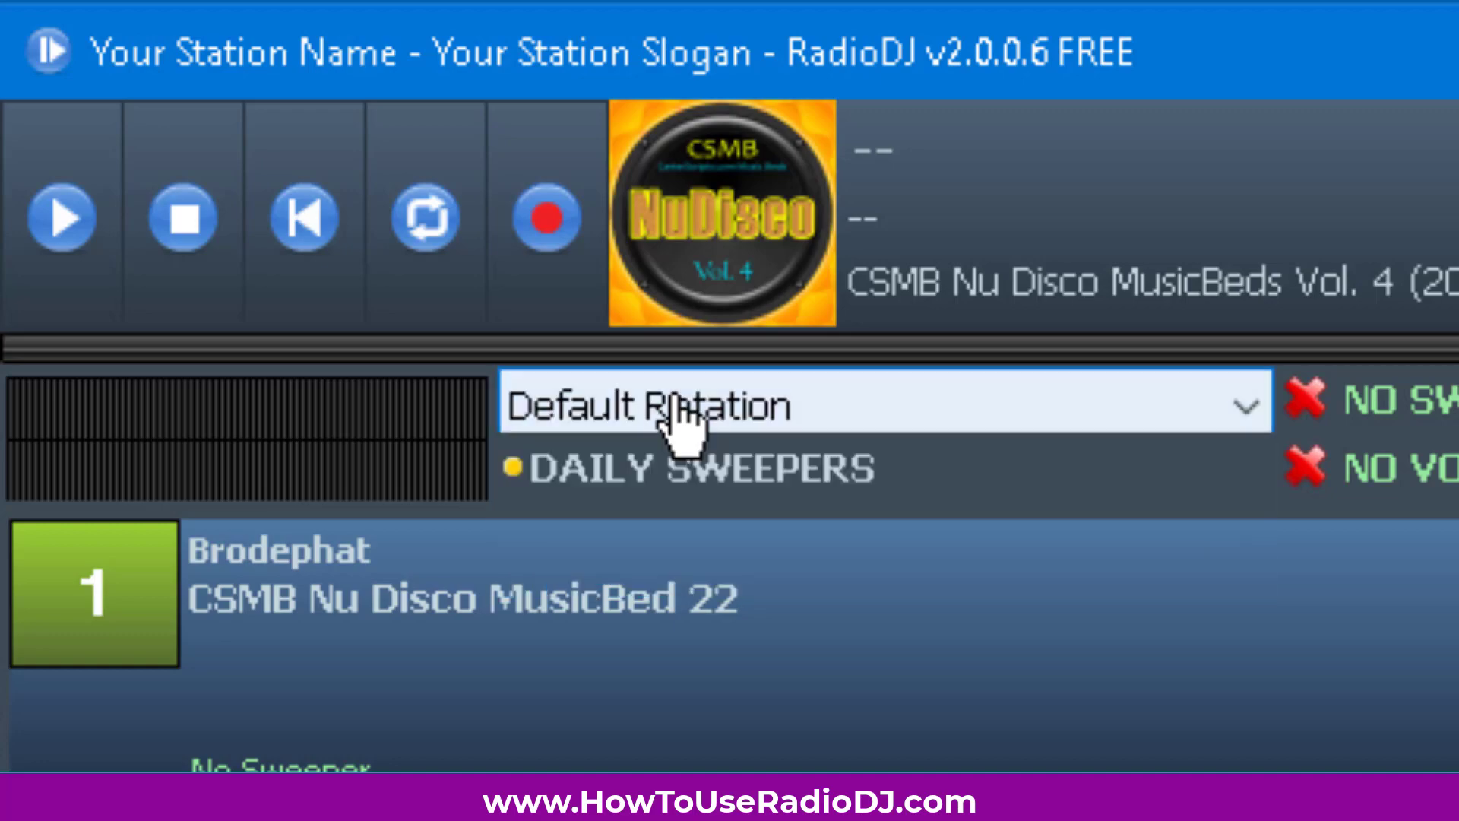
left_click(672, 466)
left_click(668, 466)
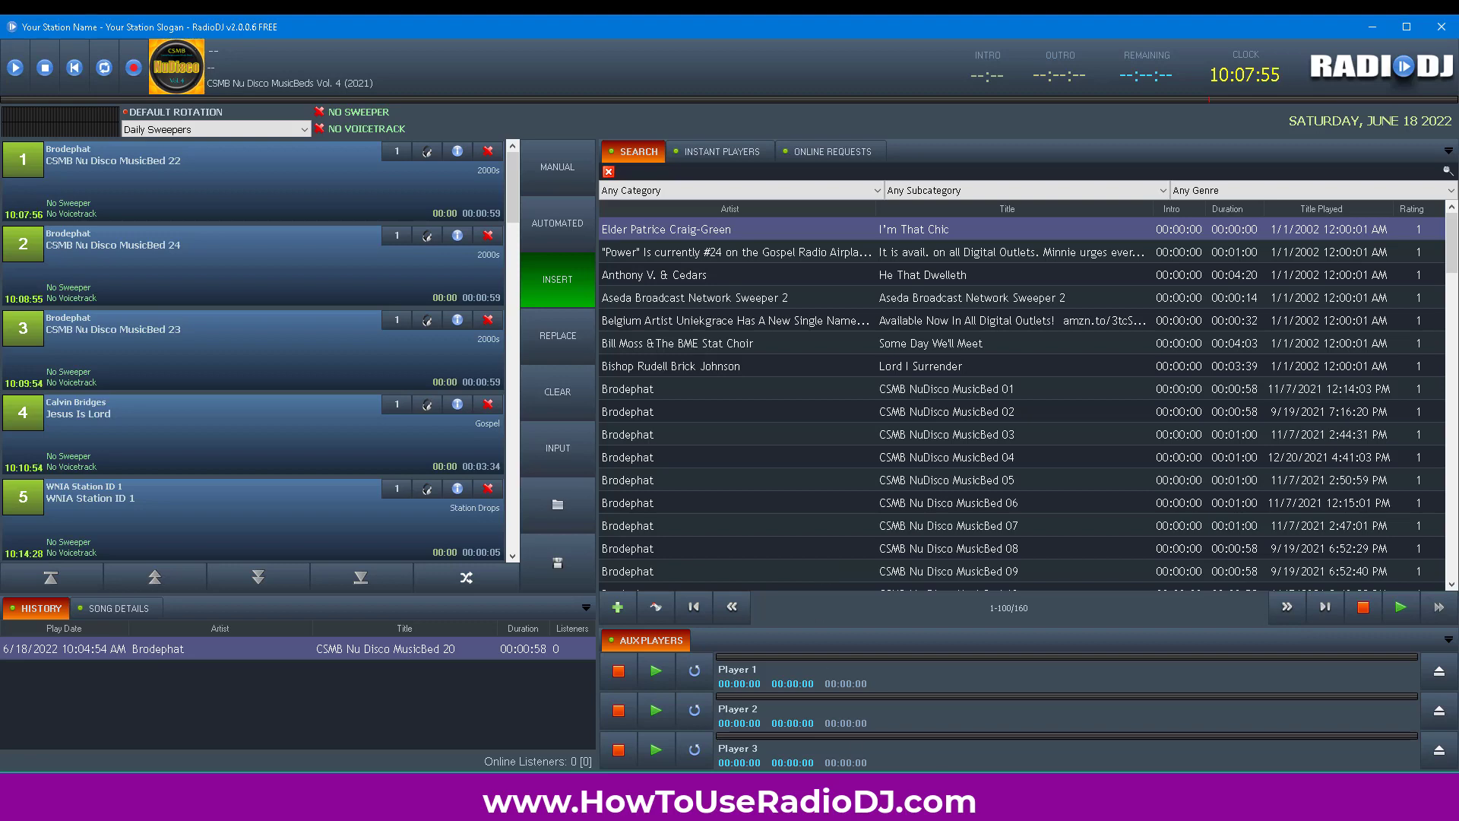
- Open the Track Rotations editor and select the Paid Commercials, Promos Bumpers and Station IDs rows
left_click(988, 615)
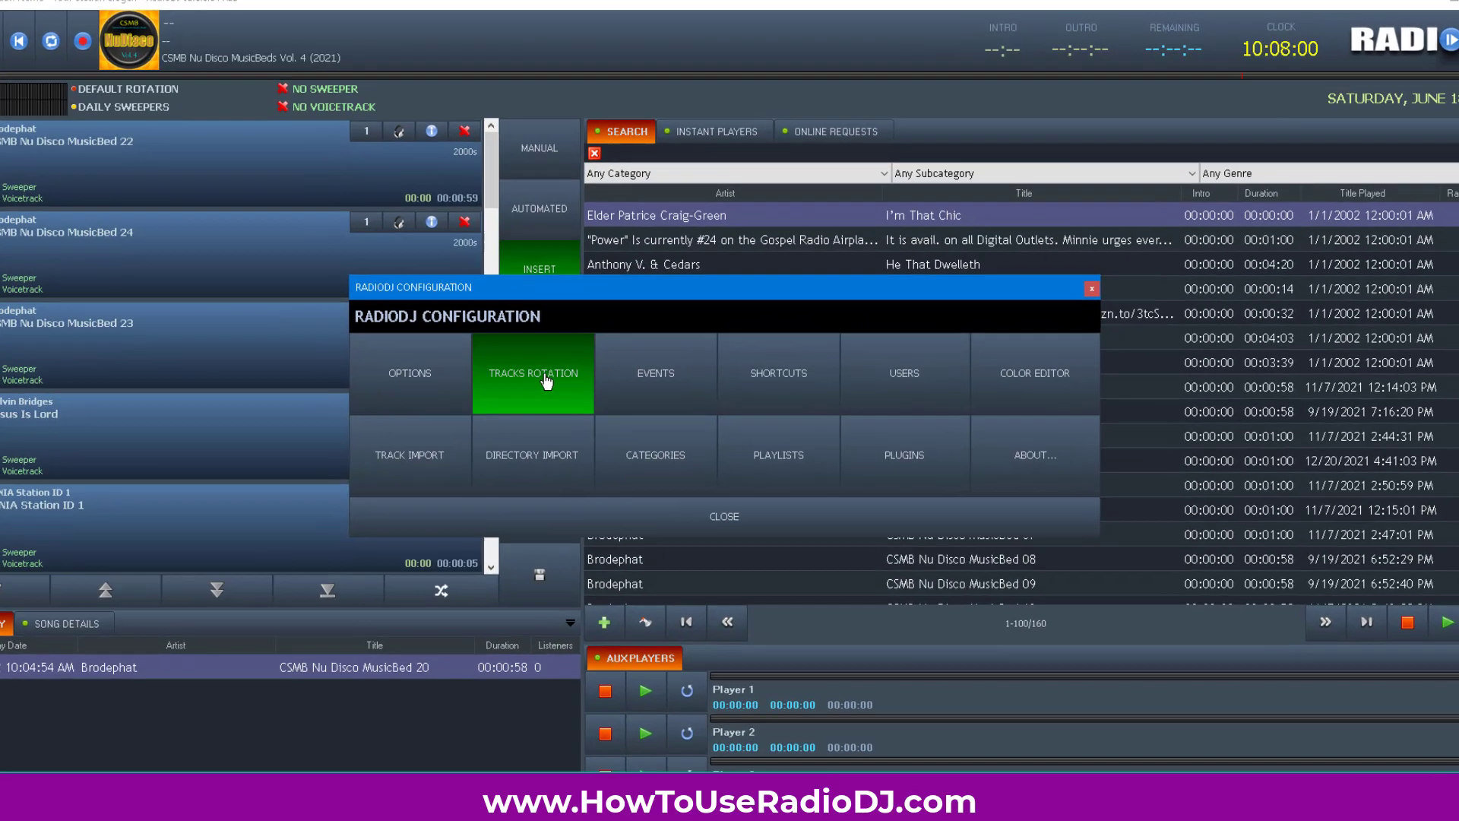
left_click(545, 380)
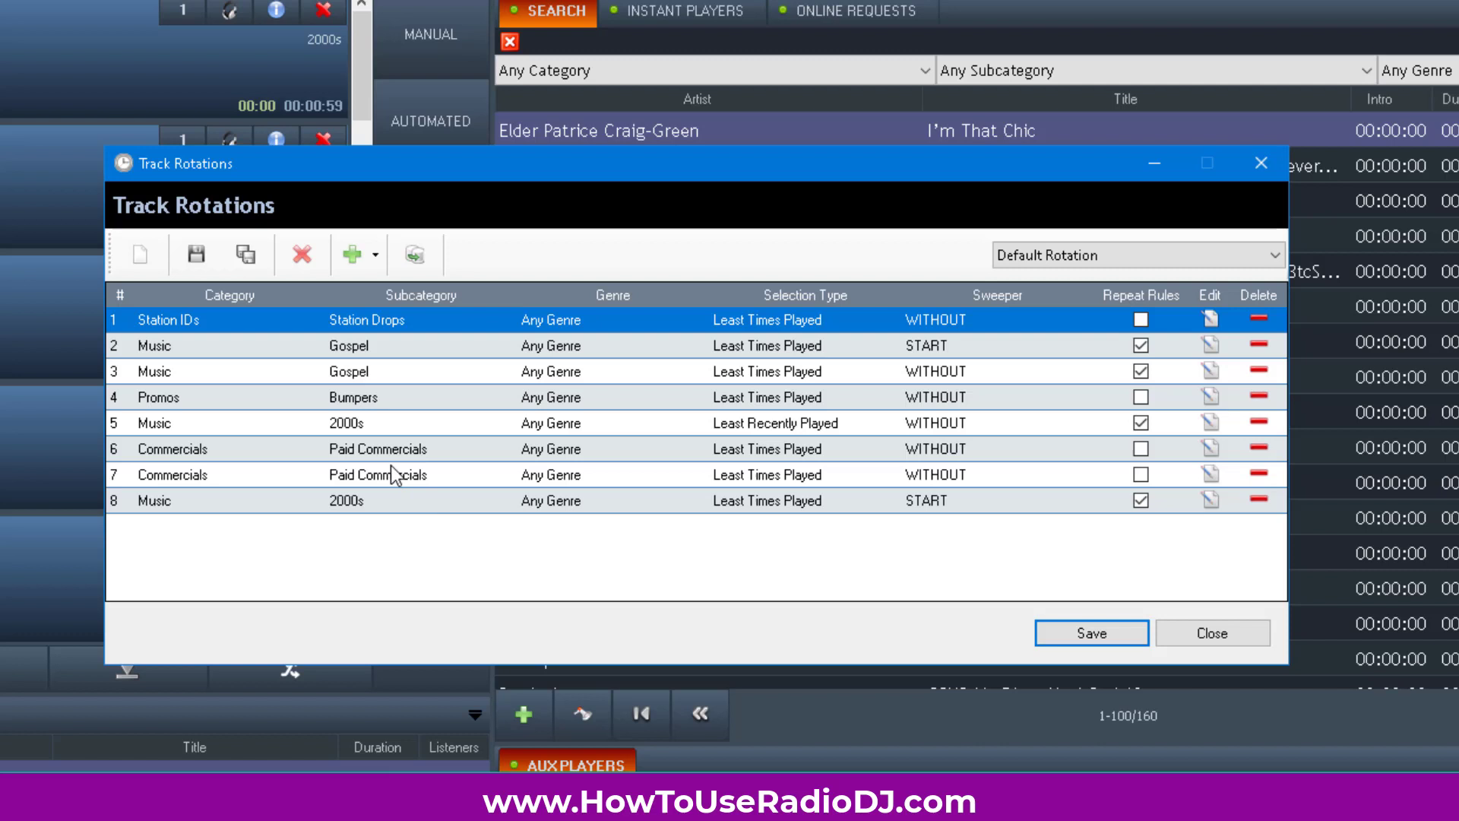
left_click(364, 450)
left_click(345, 478)
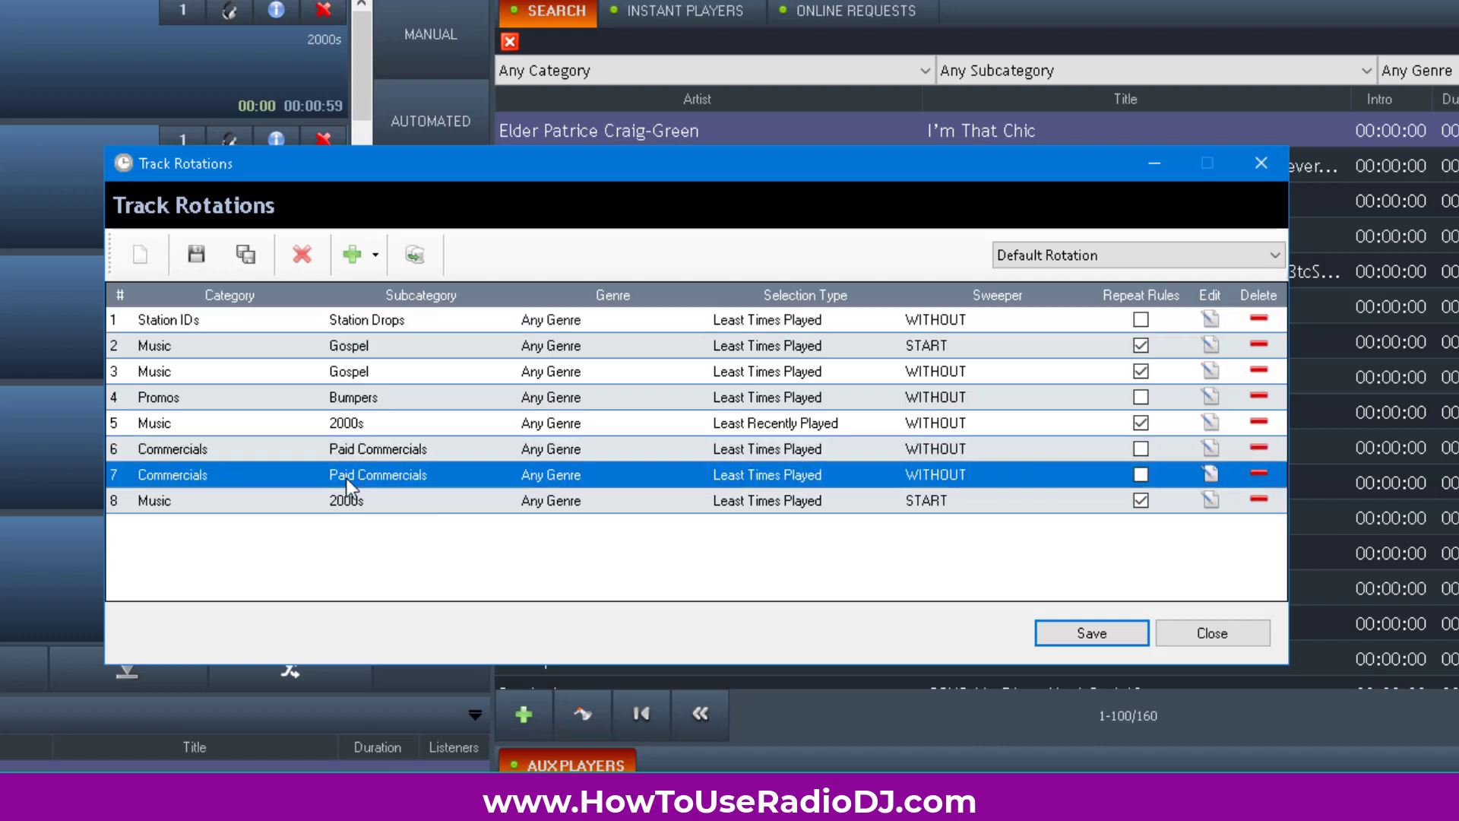
left_click(345, 403)
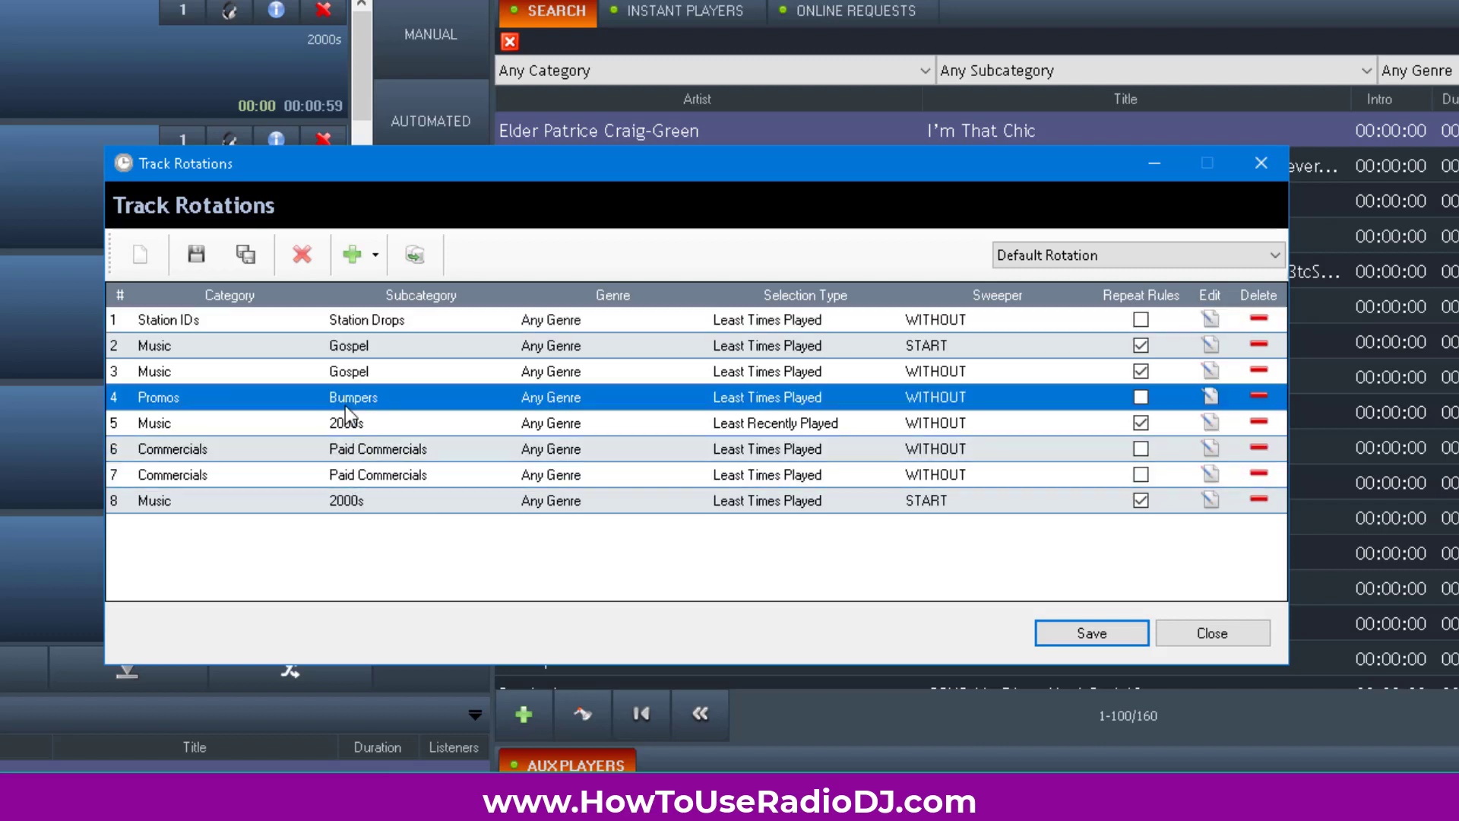
left_click(361, 319)
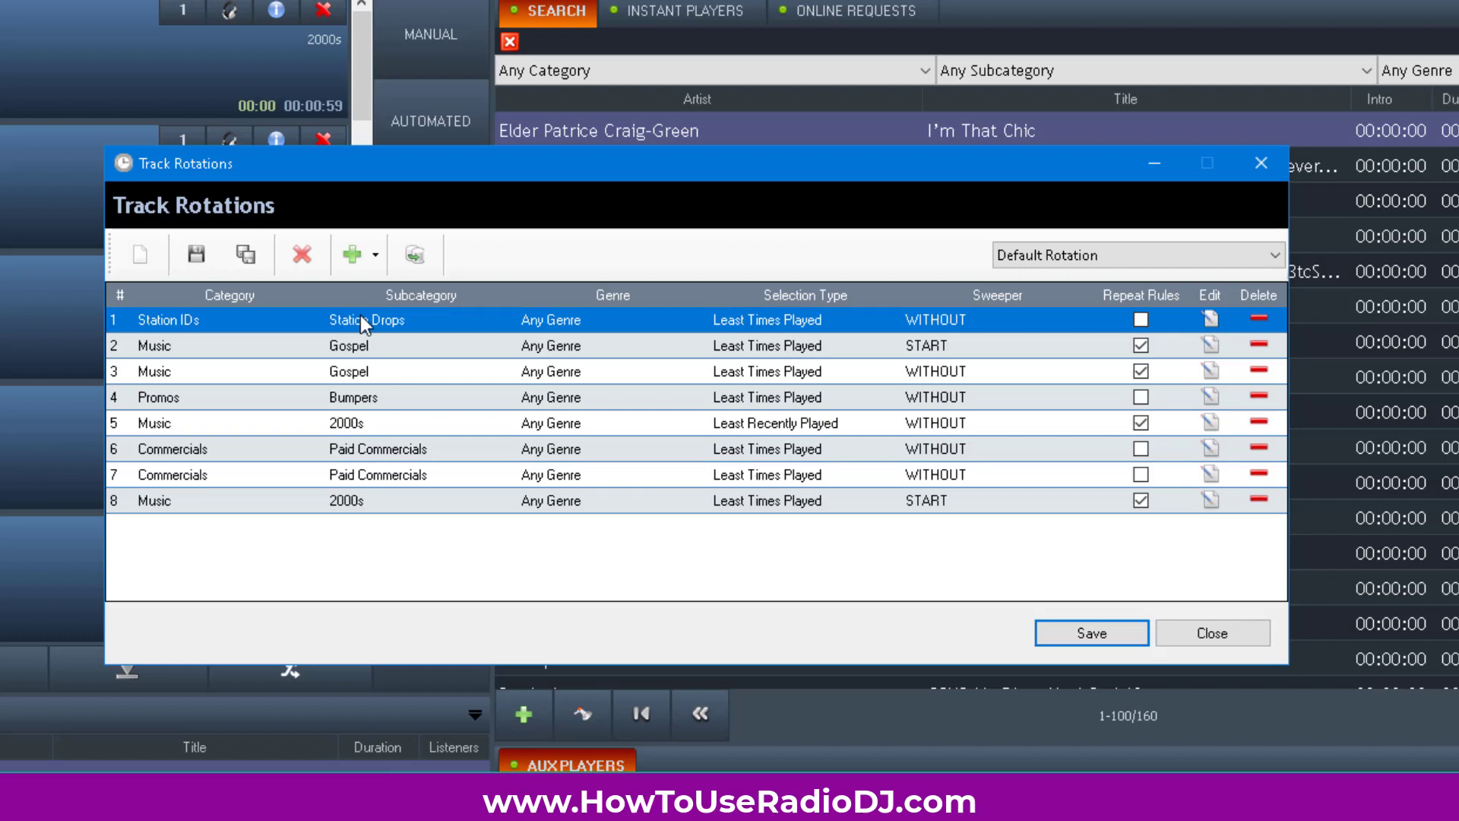
- Delete the Station IDs, both Paid Commercials, Promos Bumpers and both 2000s rows
left_click(1251, 320)
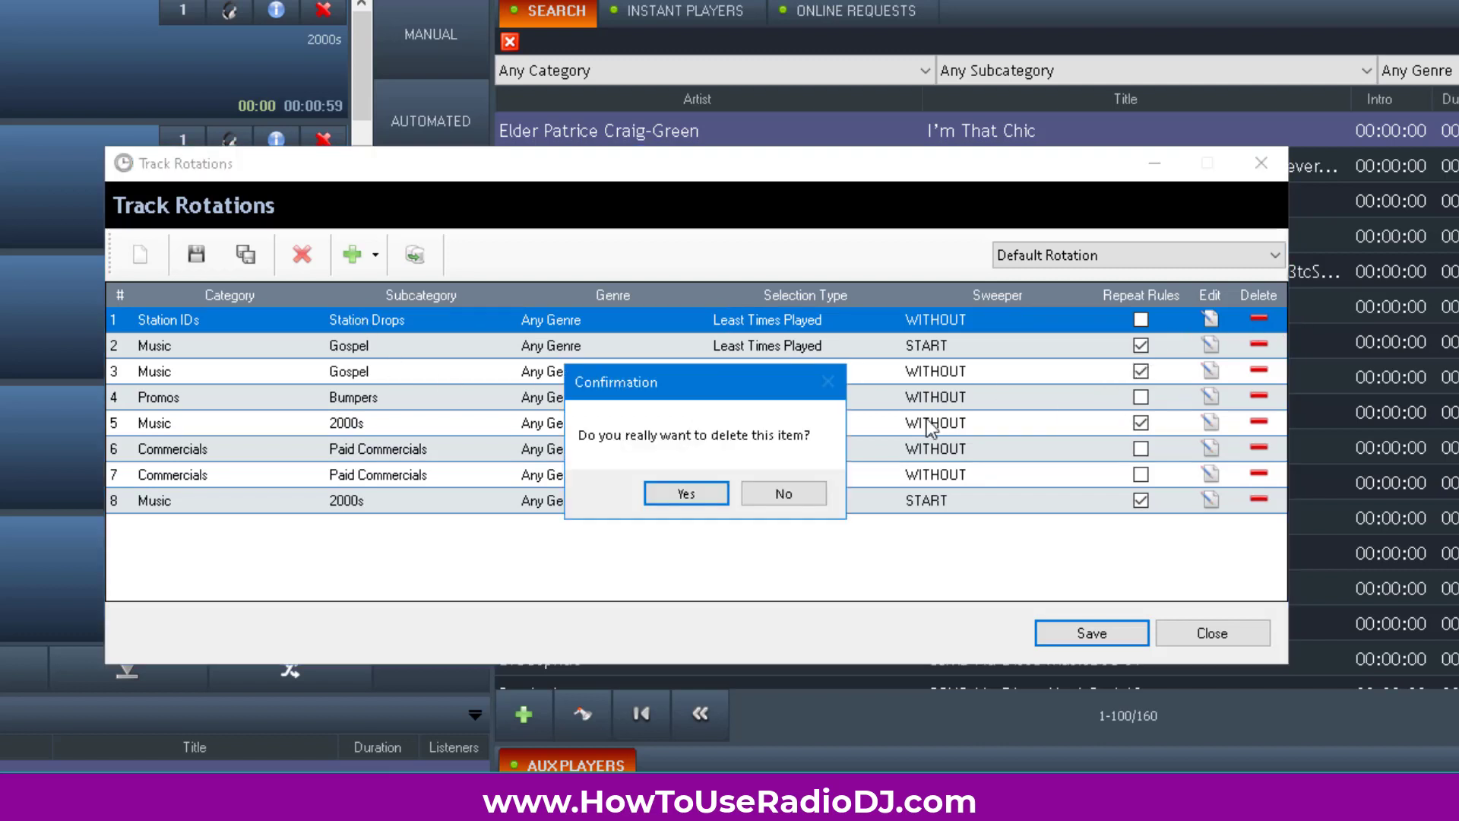
left_click(667, 490)
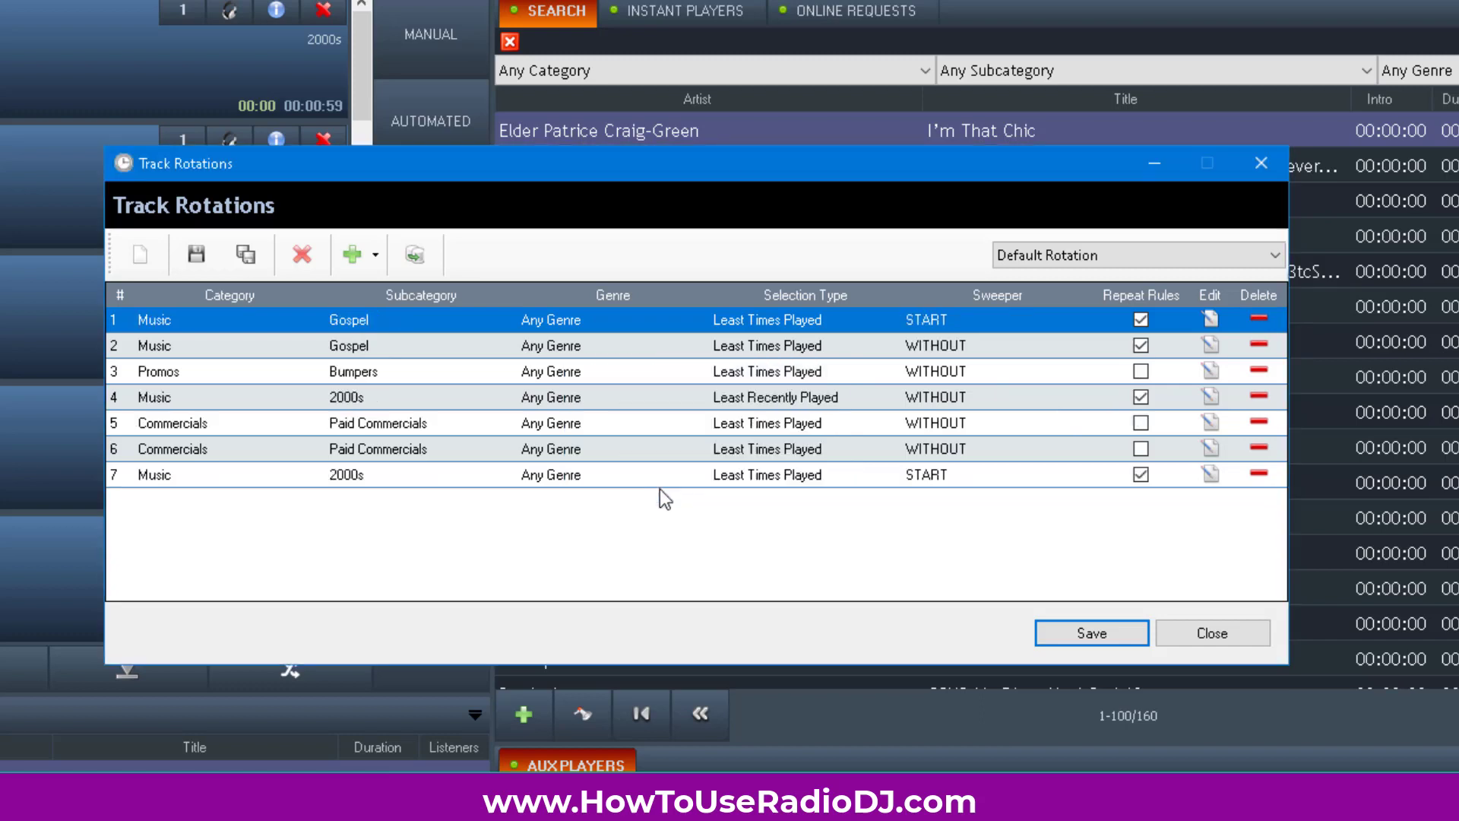
left_click(1266, 453)
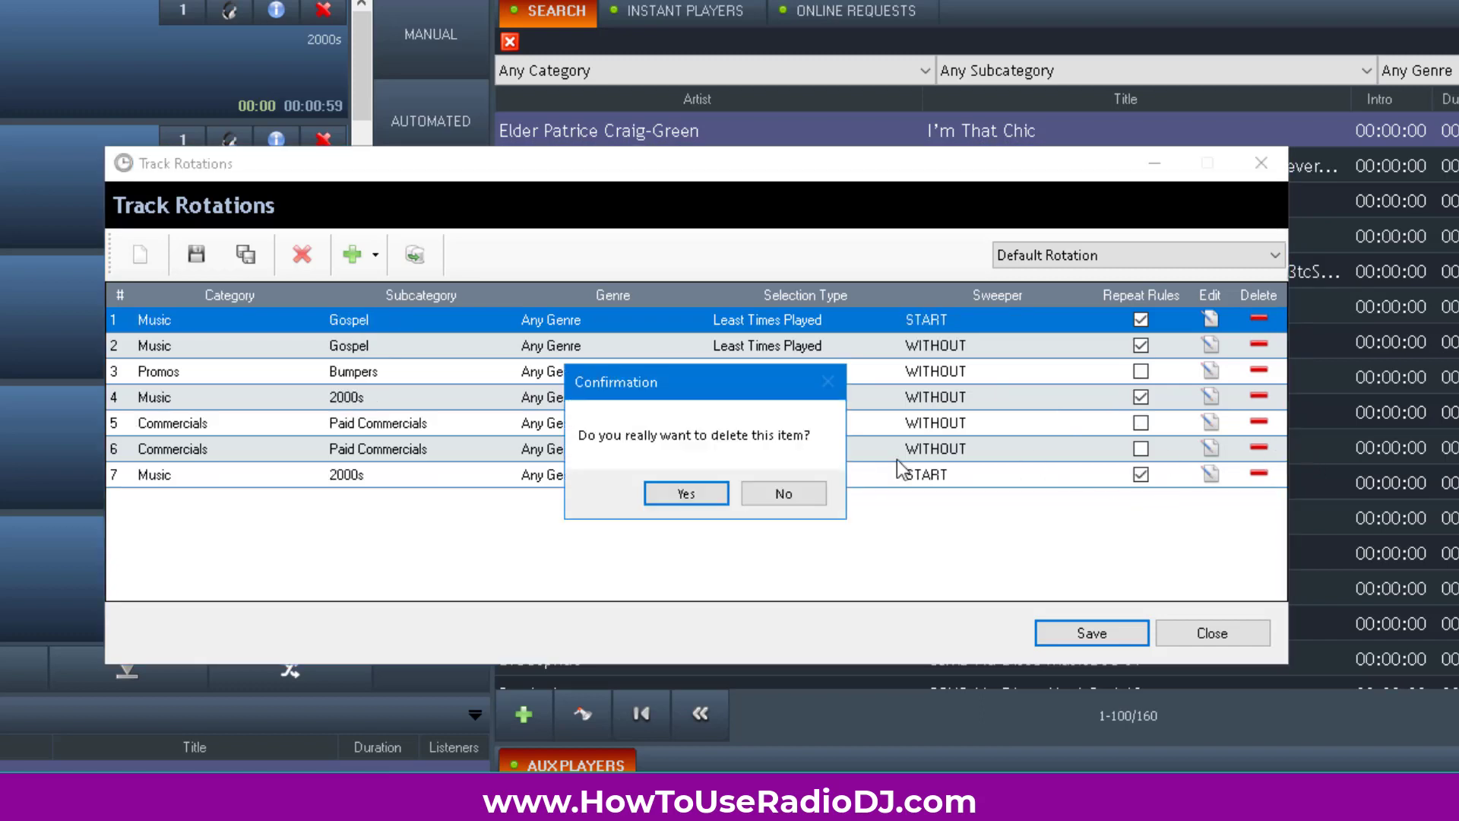
left_click(686, 496)
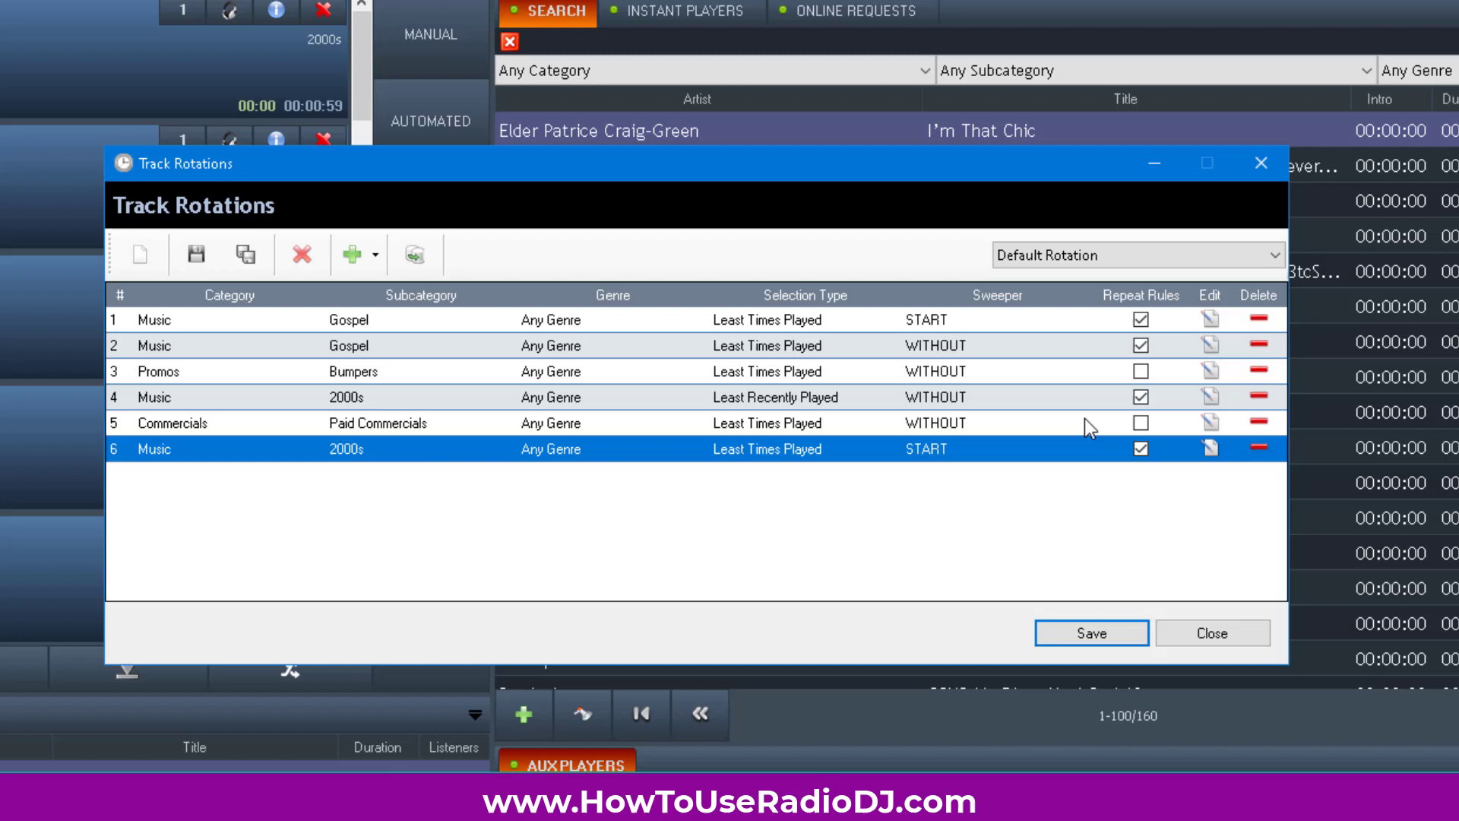
left_click(1259, 447)
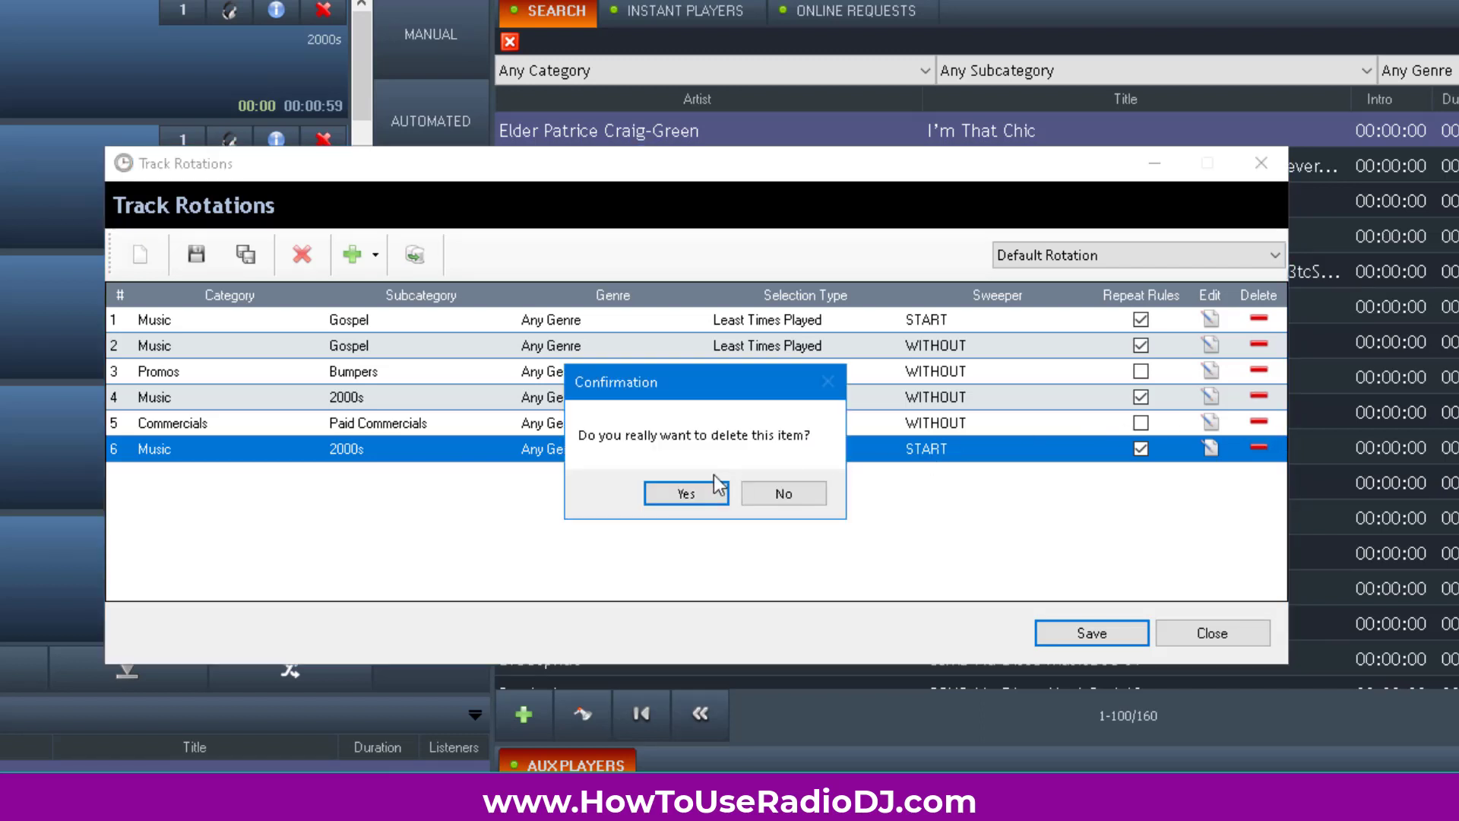
left_click(688, 493)
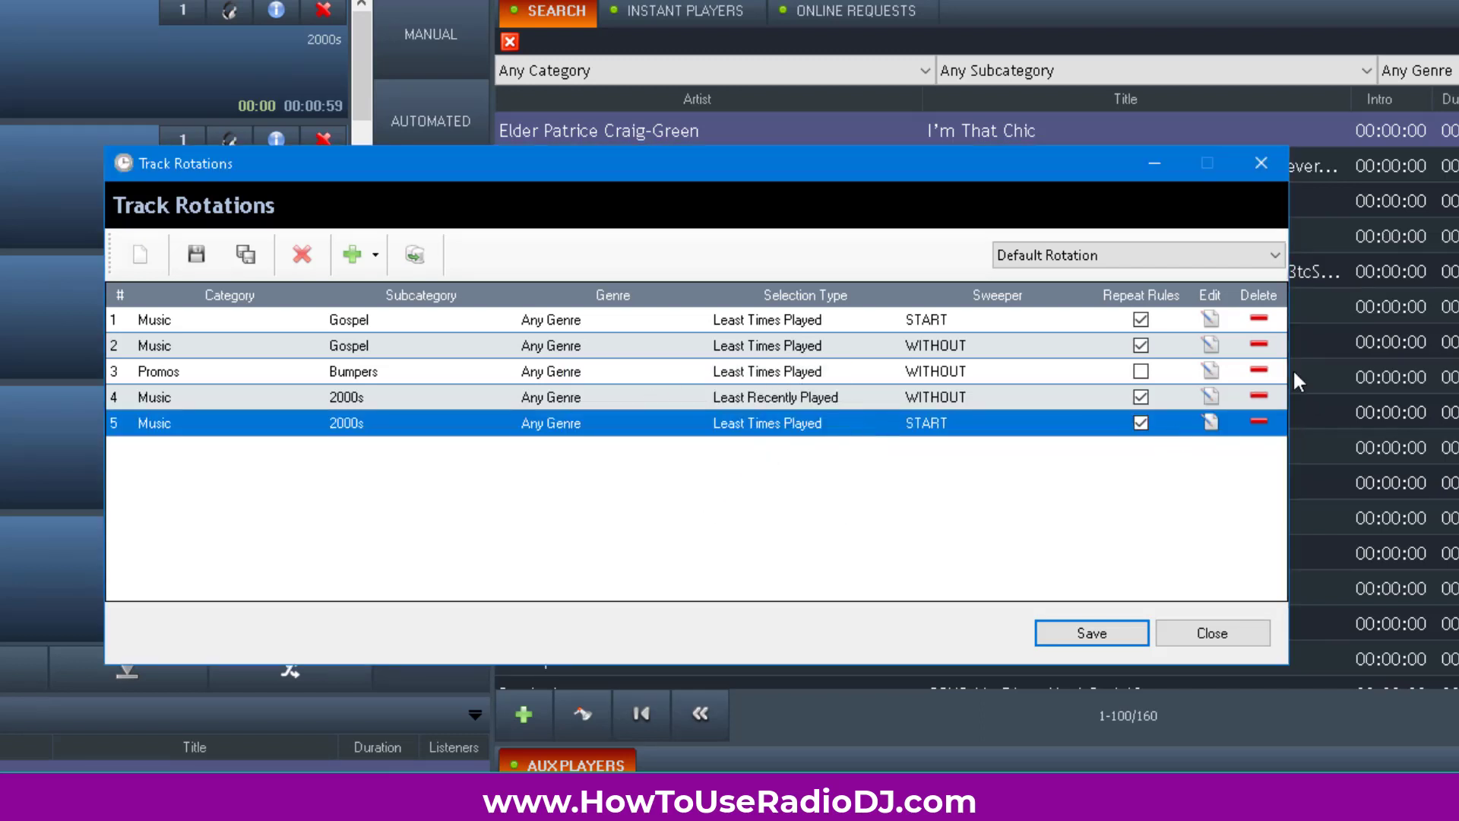
left_click(1258, 372)
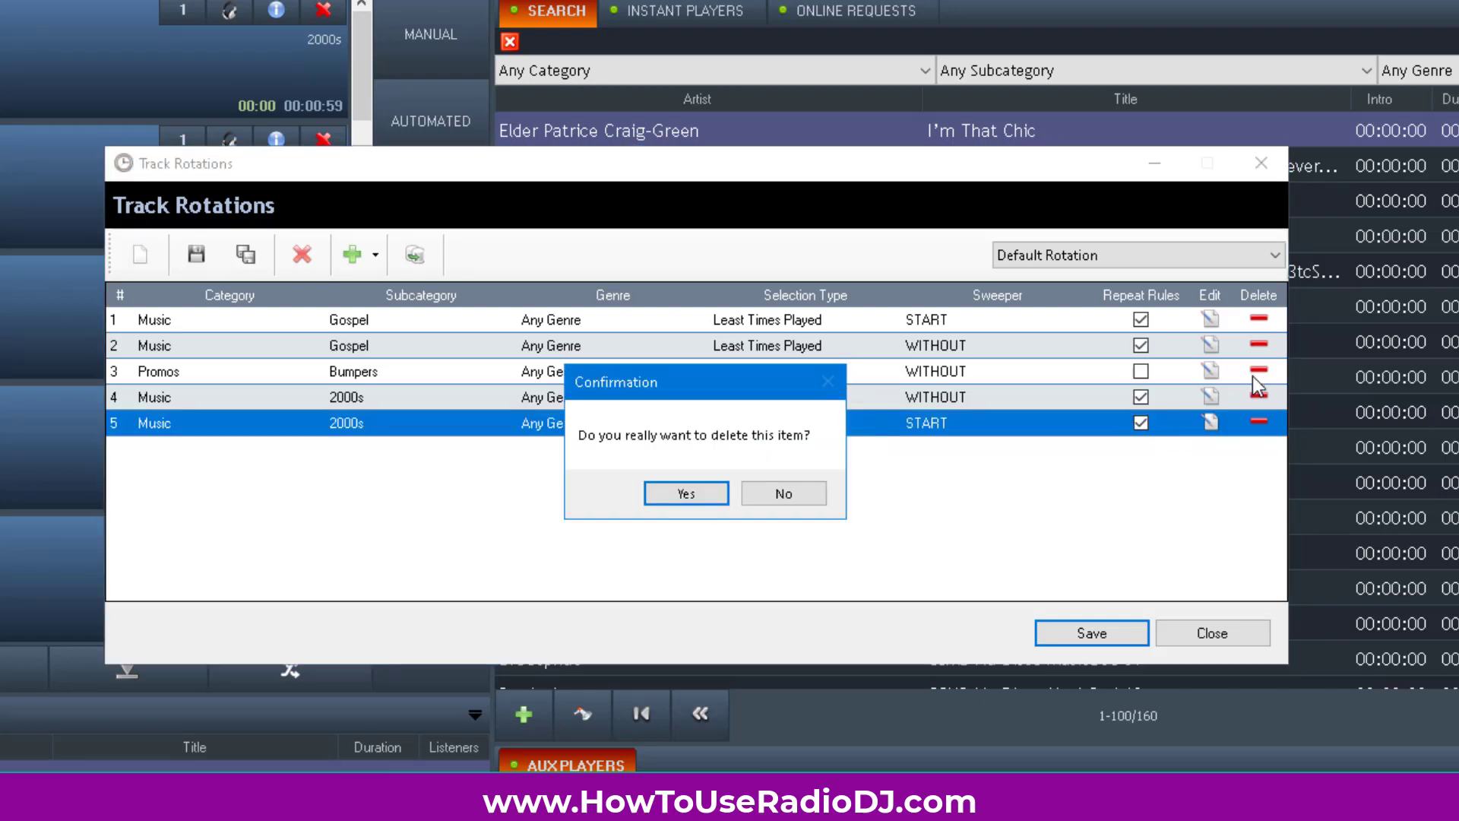
left_click(684, 494)
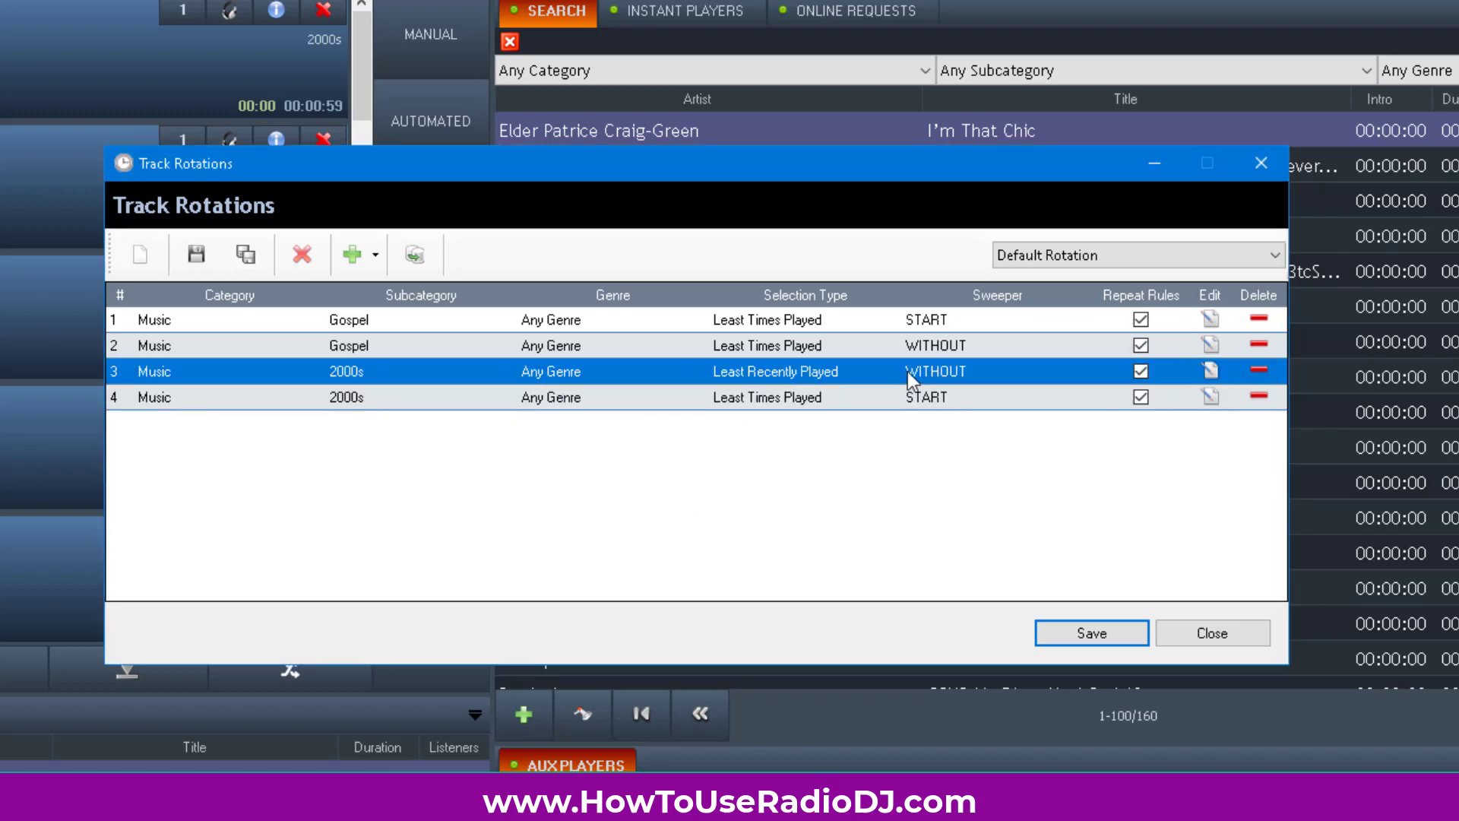
left_click(1258, 371)
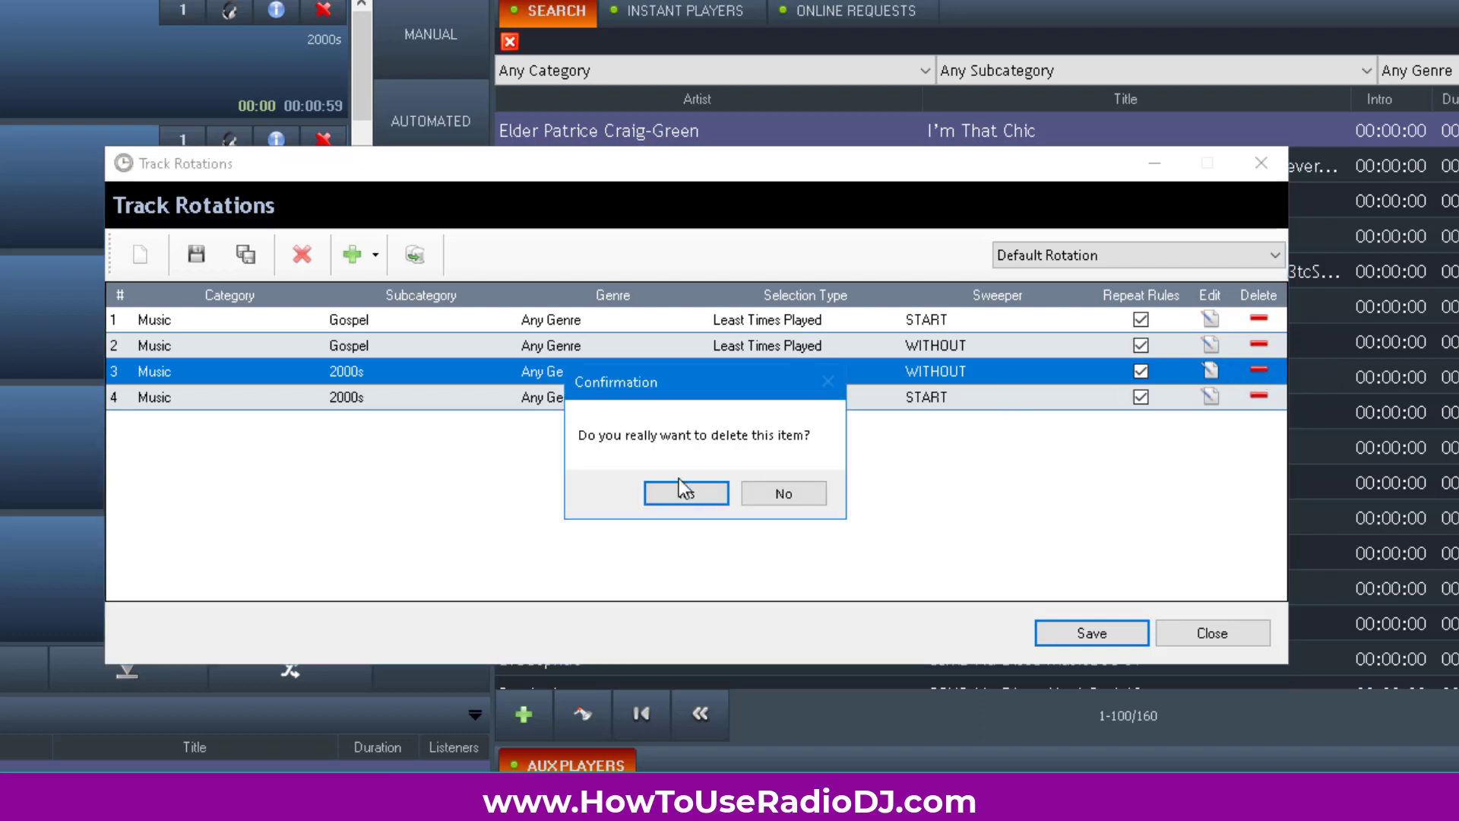
left_click(678, 486)
left_click(1258, 371)
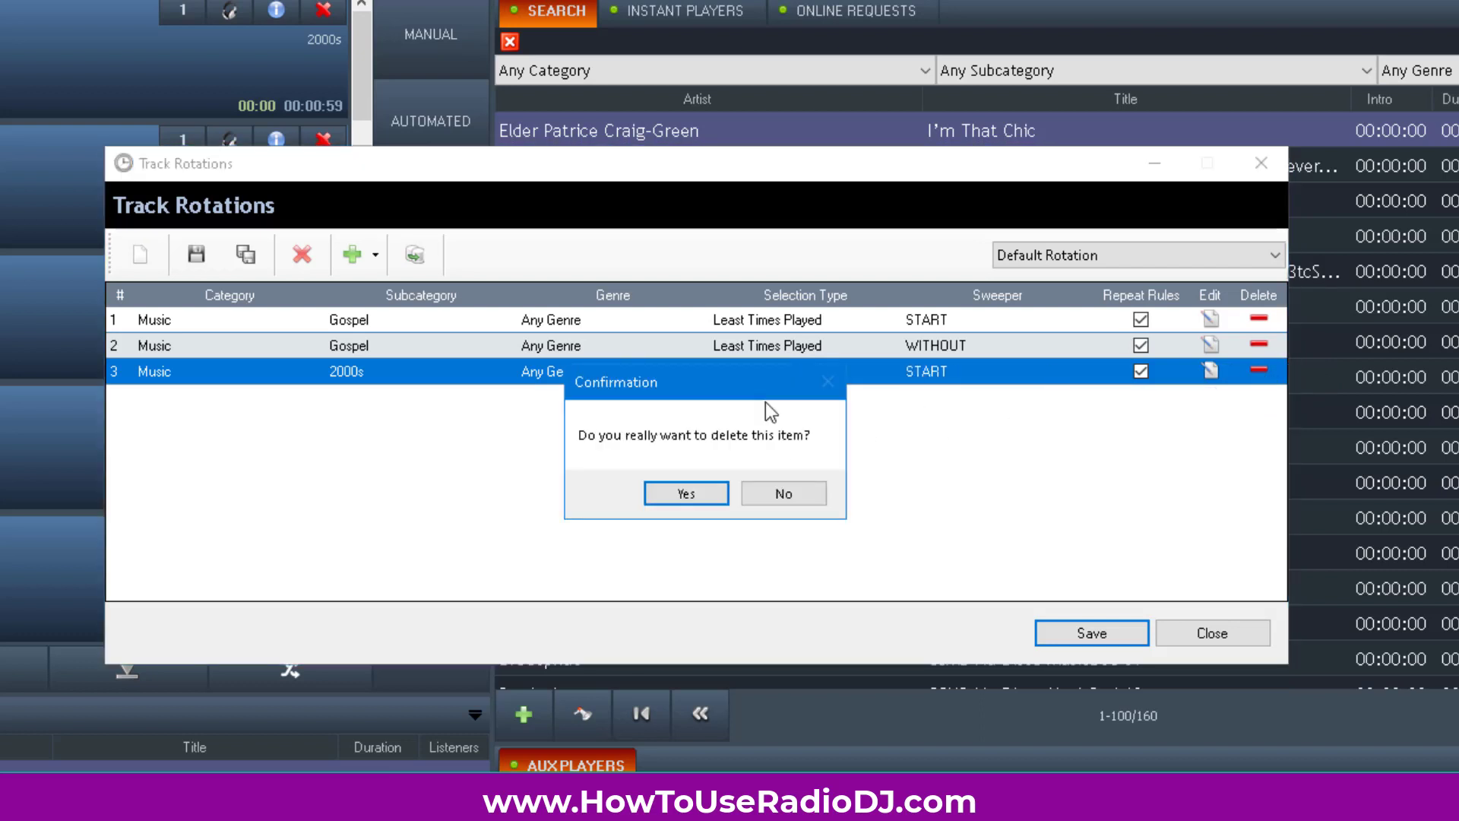
left_click(688, 496)
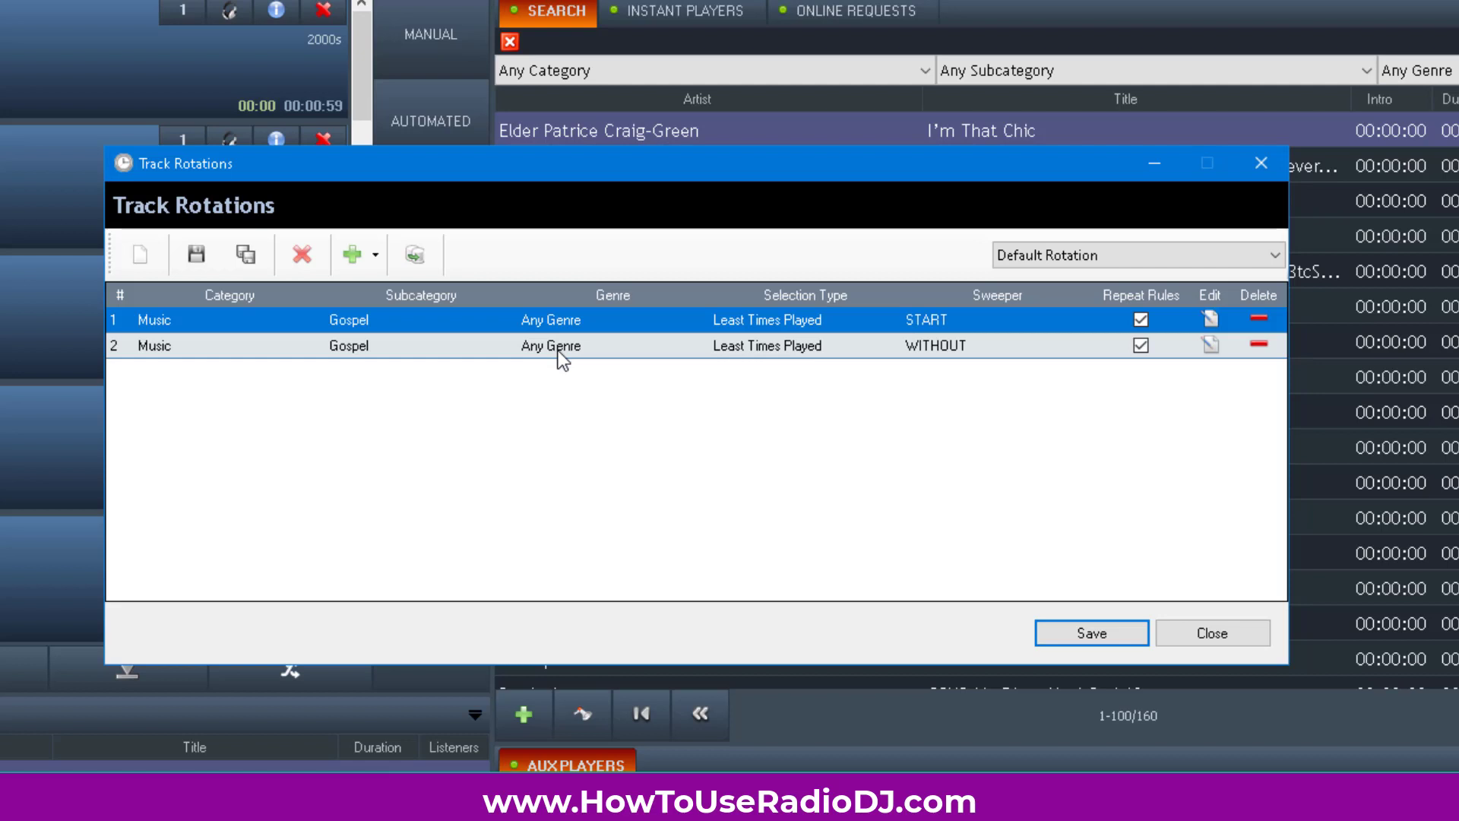
- Duplicate the Gospel row without sweeper, then cancel deleting row 2 so three Gospel rows remain
left_click(558, 350)
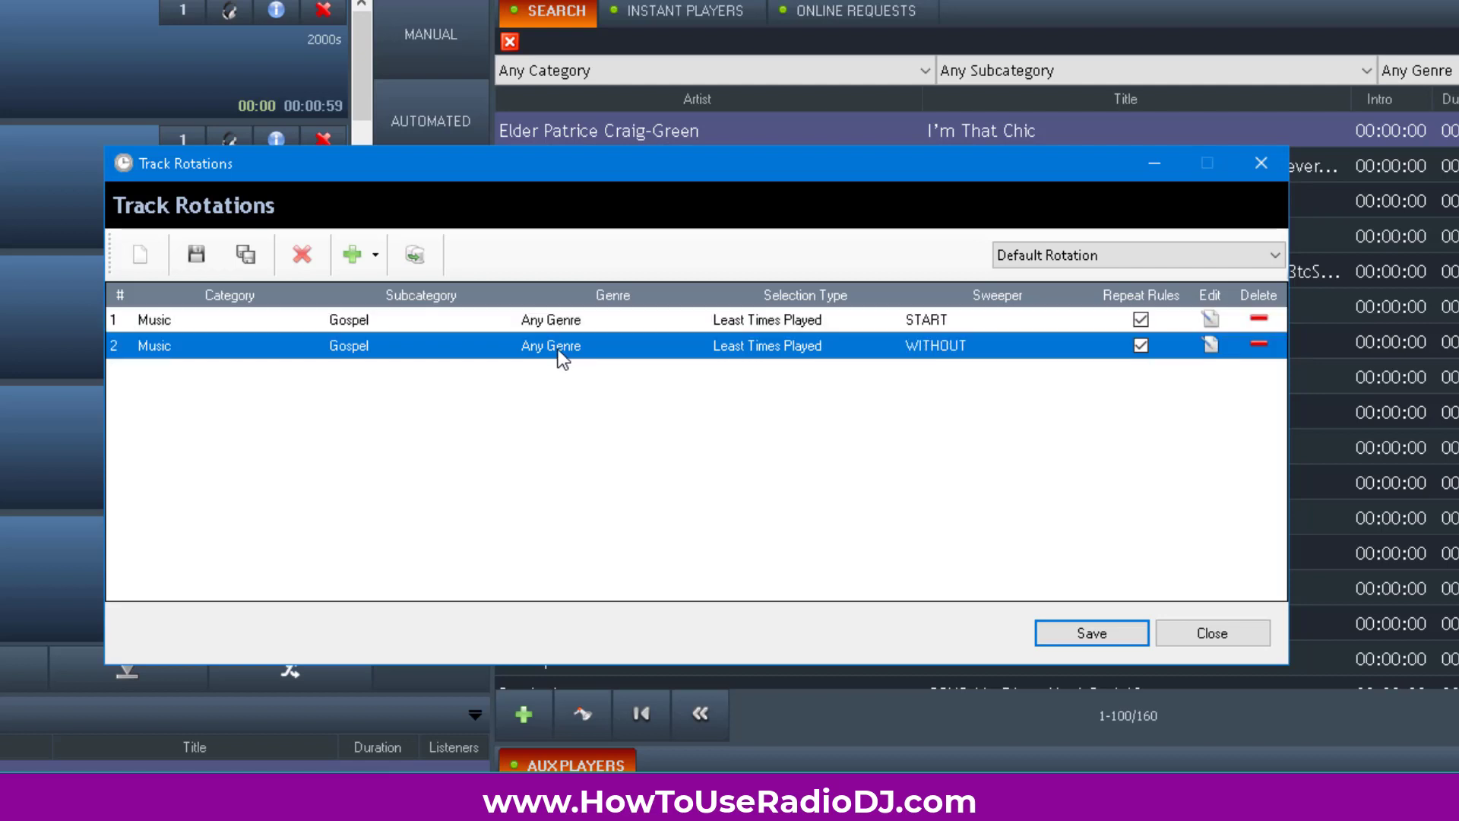
left_click(416, 252)
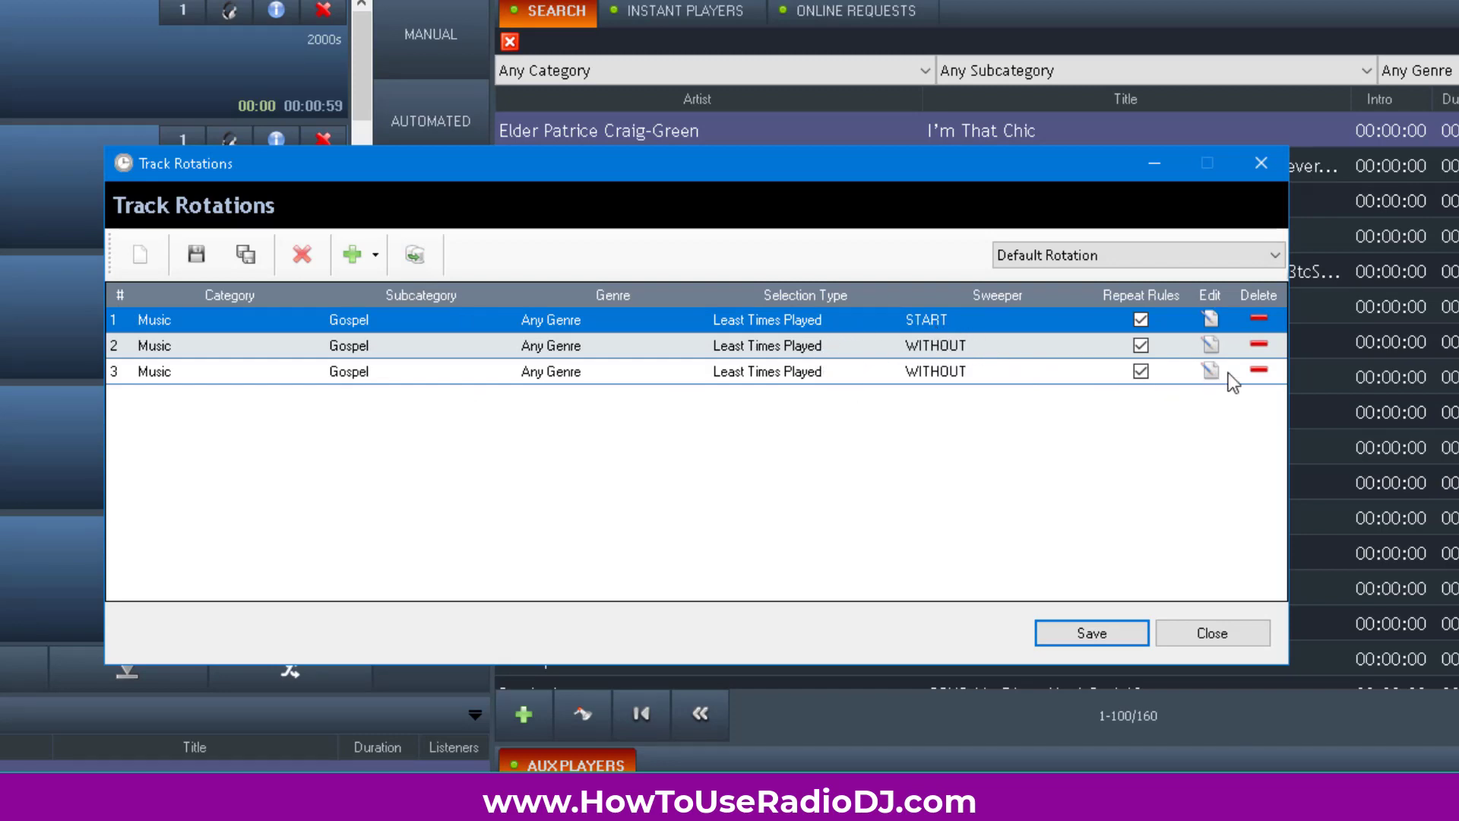
left_click(1259, 344)
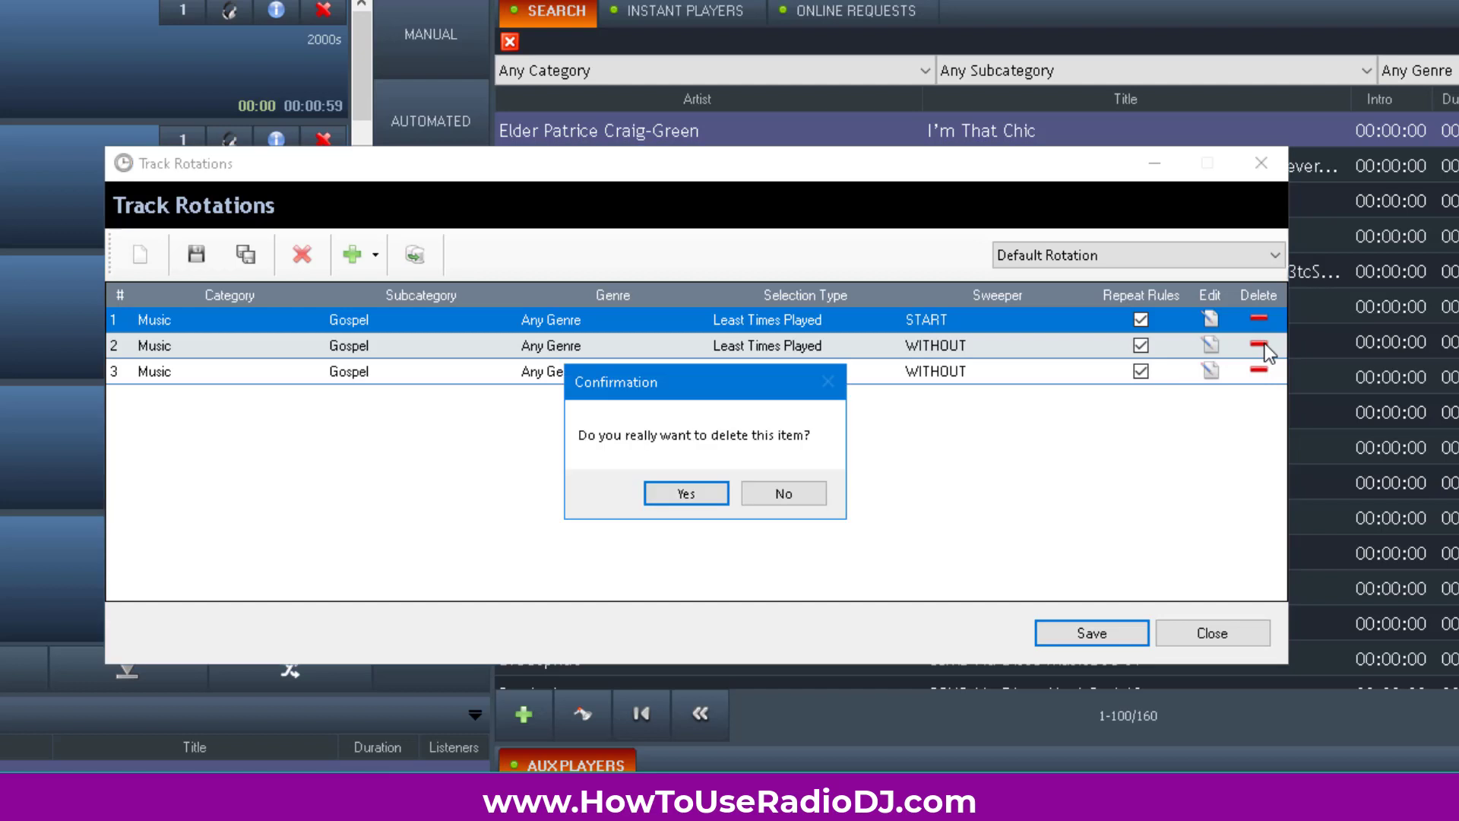
left_click(787, 494)
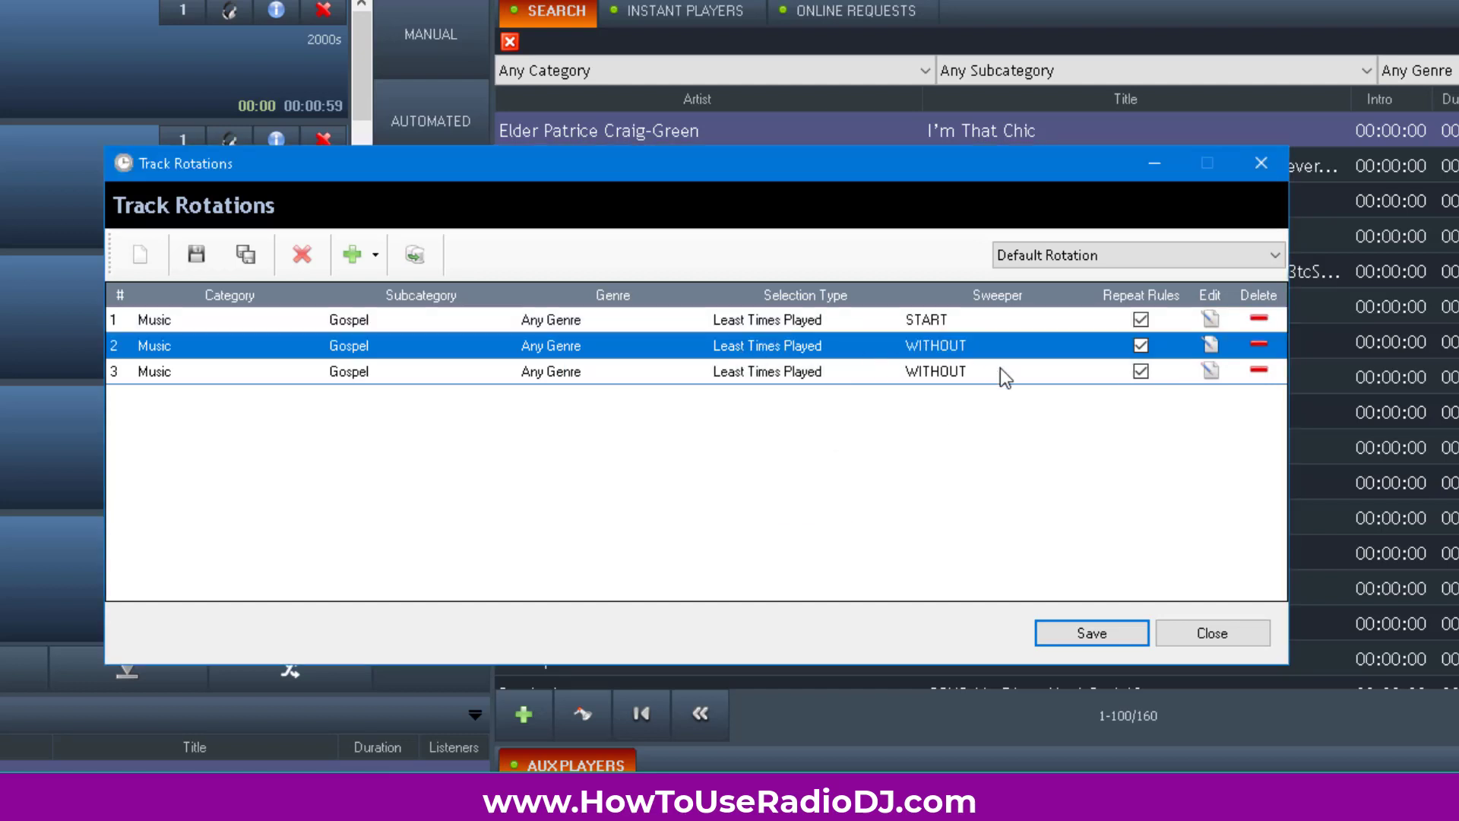
- Set the second rotation row's sweeper to START
left_click(1211, 348)
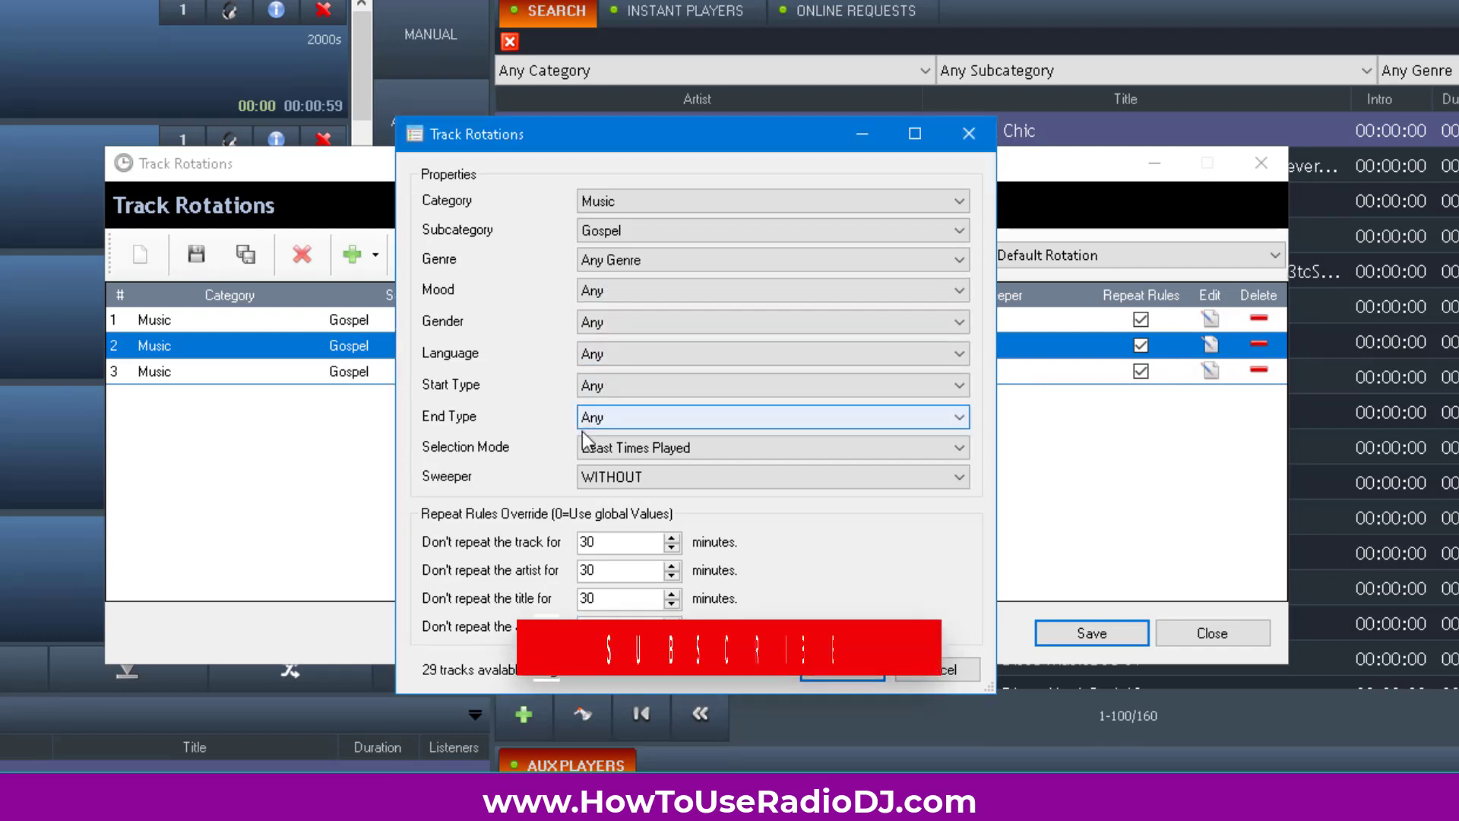
left_click(600, 477)
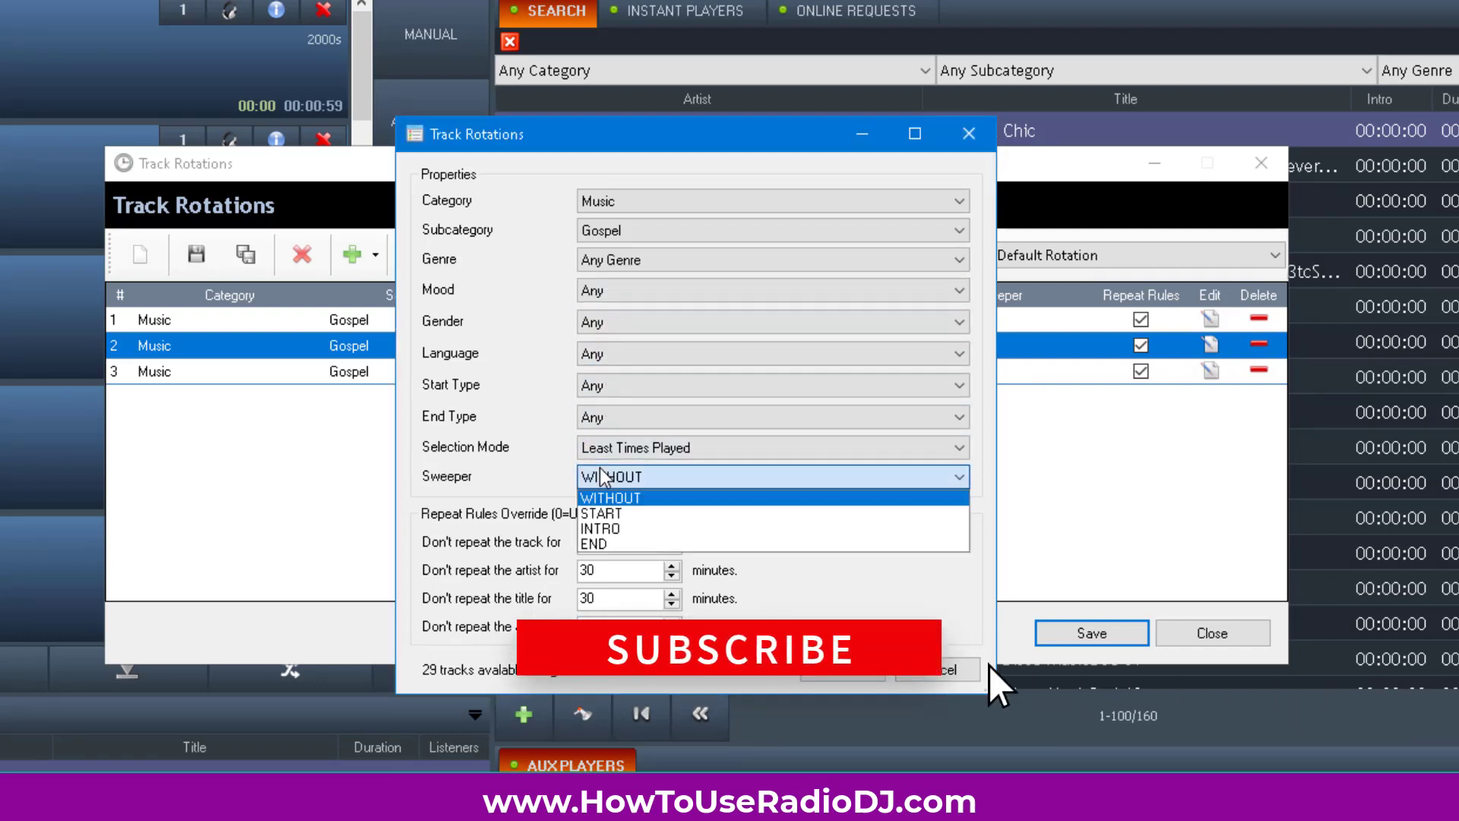
left_click(601, 513)
left_click(841, 679)
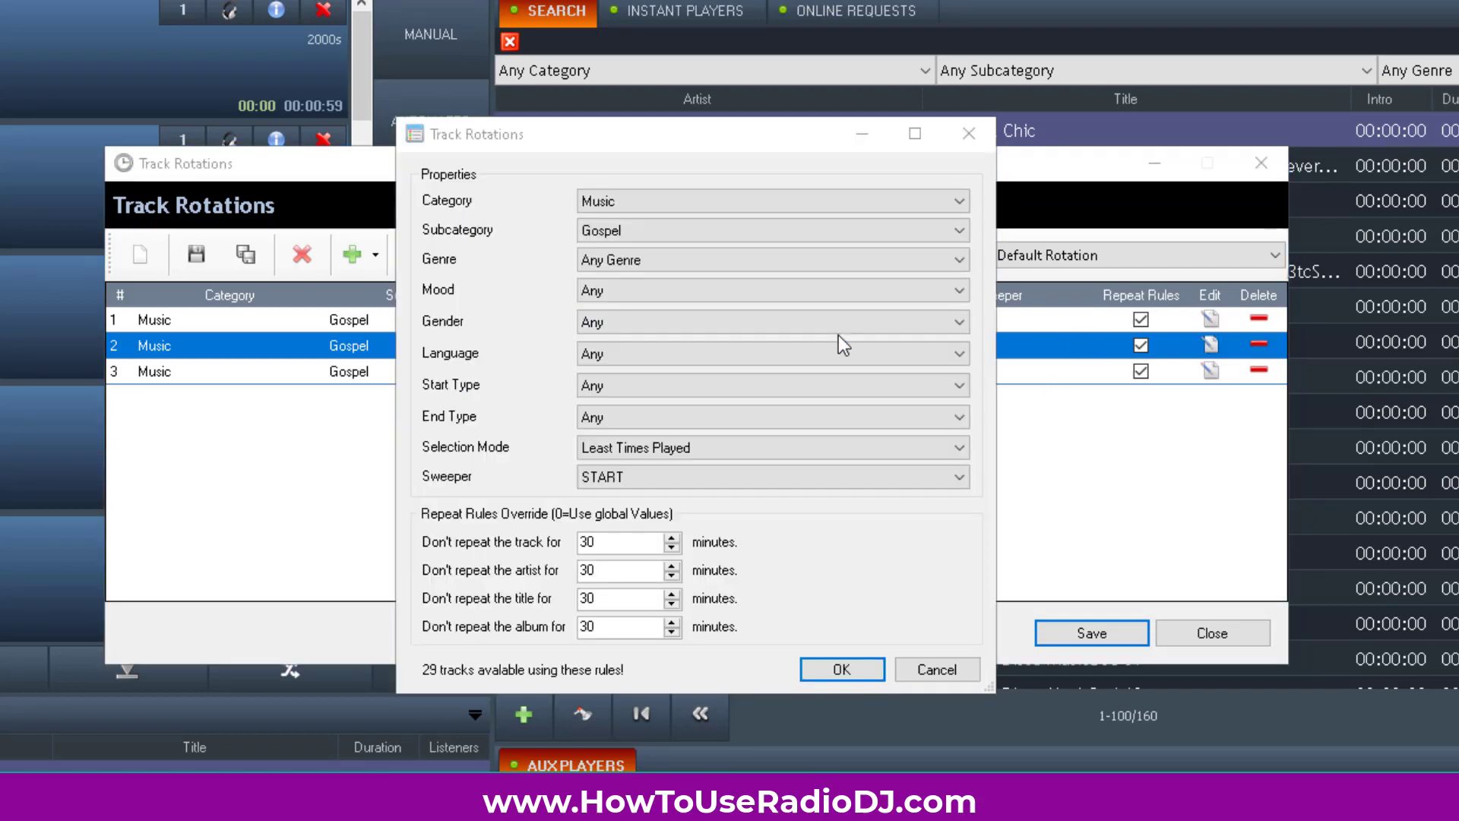
- Change the first rotation row's sweeper to WITHOUT
left_click(837, 335)
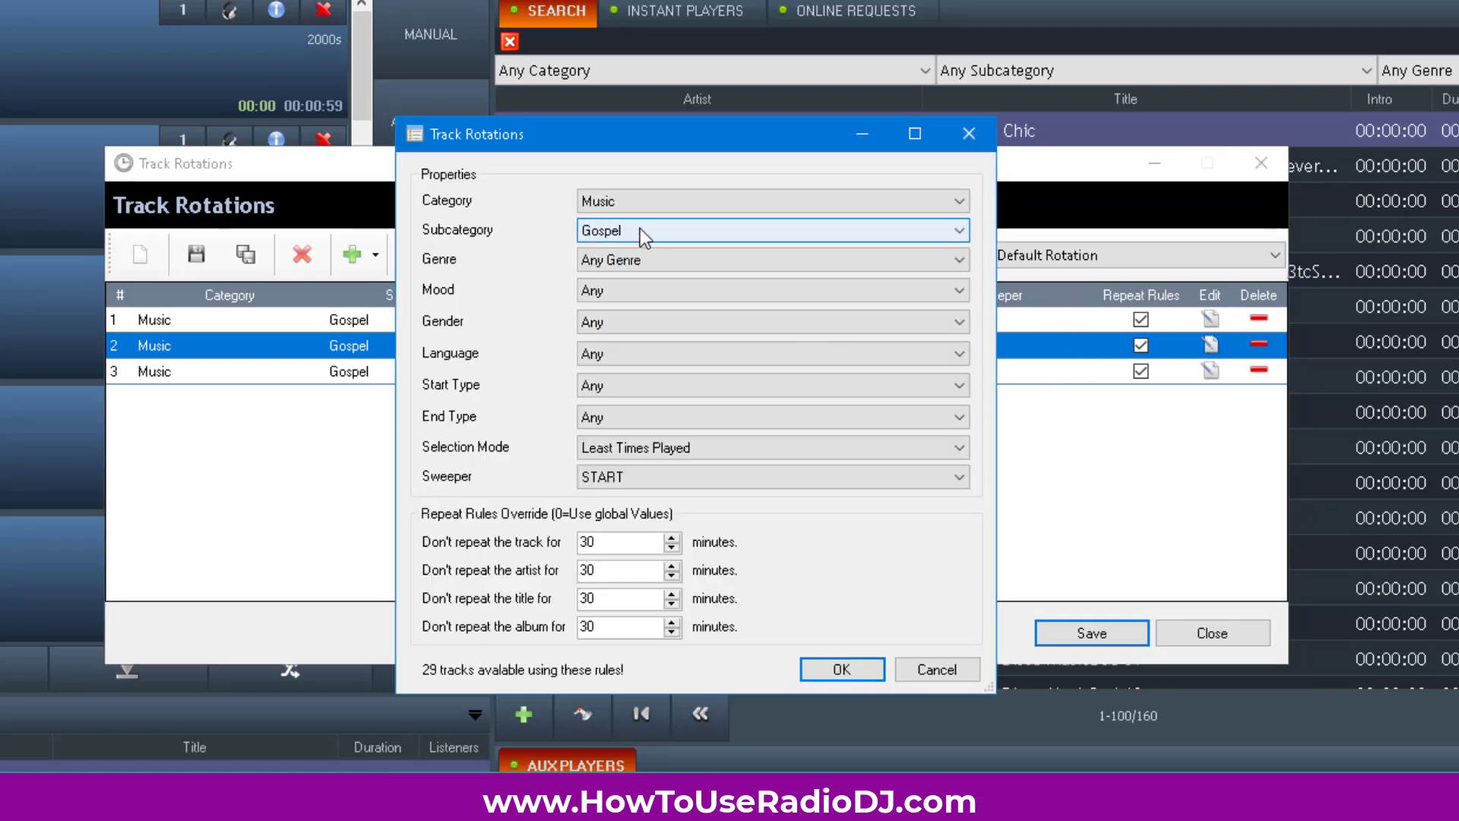
left_click(628, 482)
left_click(627, 497)
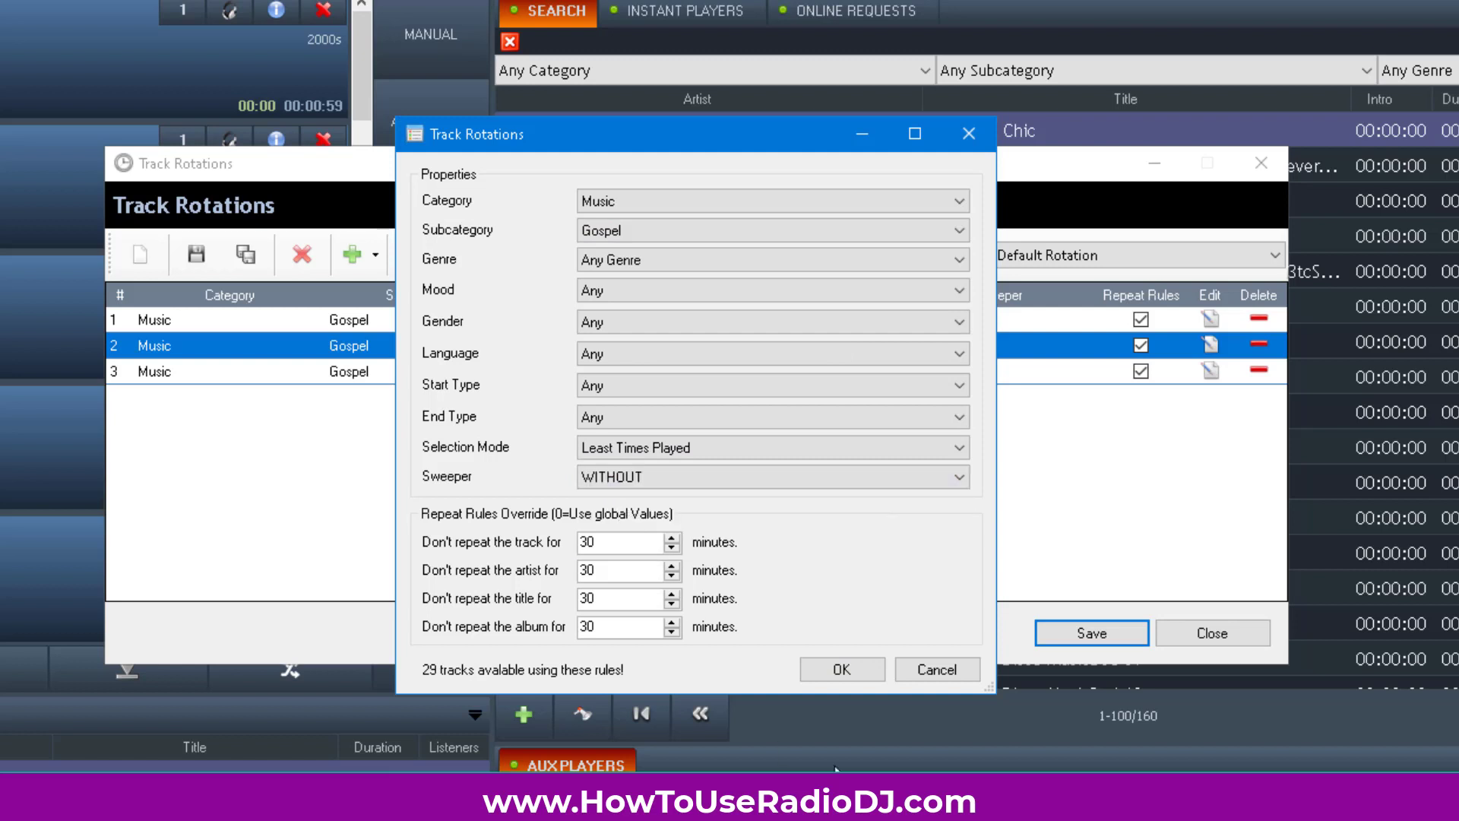
left_click(840, 667)
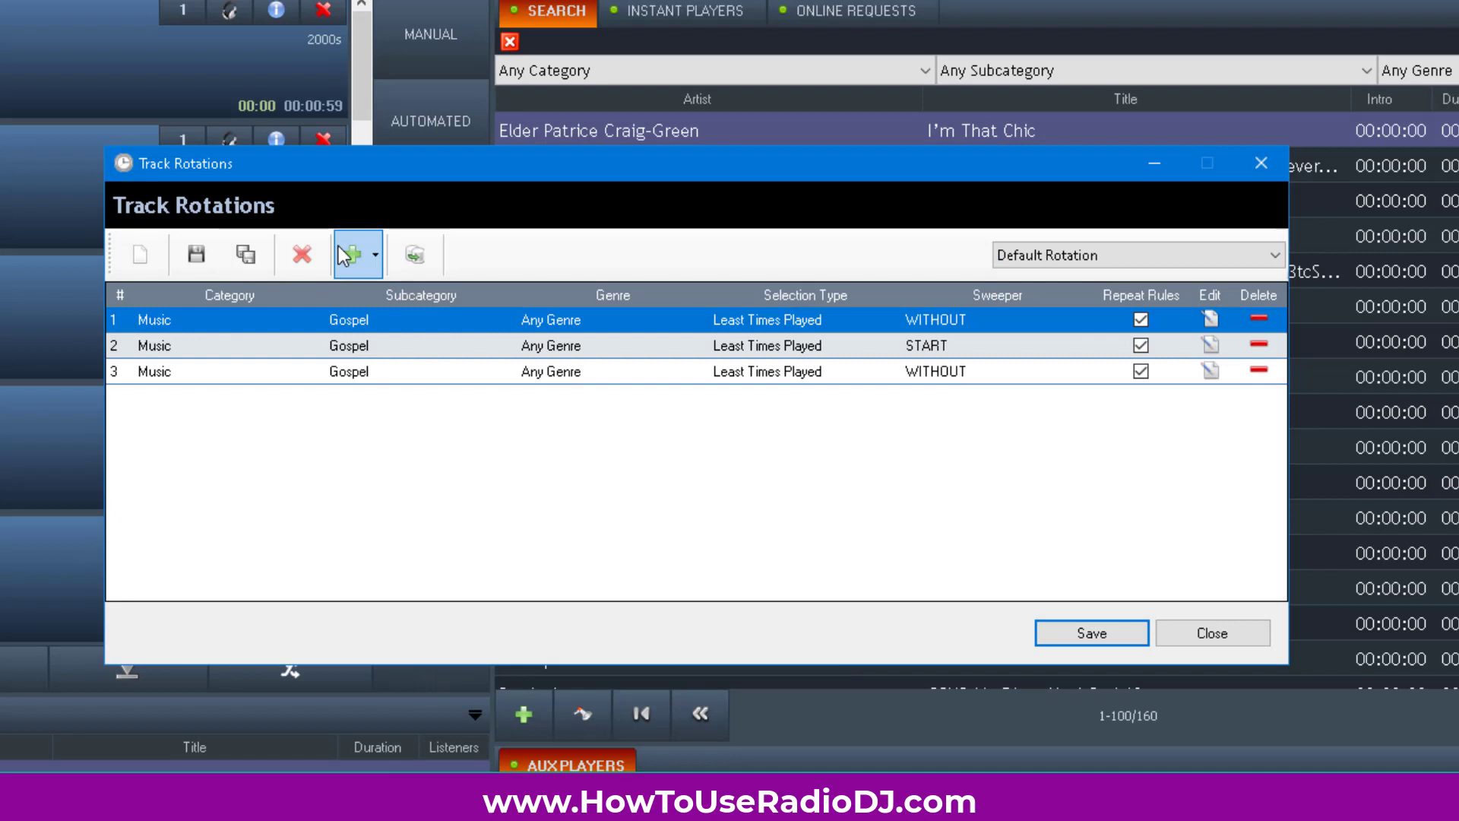
- Save the three-row rotation over Gospel Rotation, confirming the overwrite, then load Gospel Rotation
left_click(197, 256)
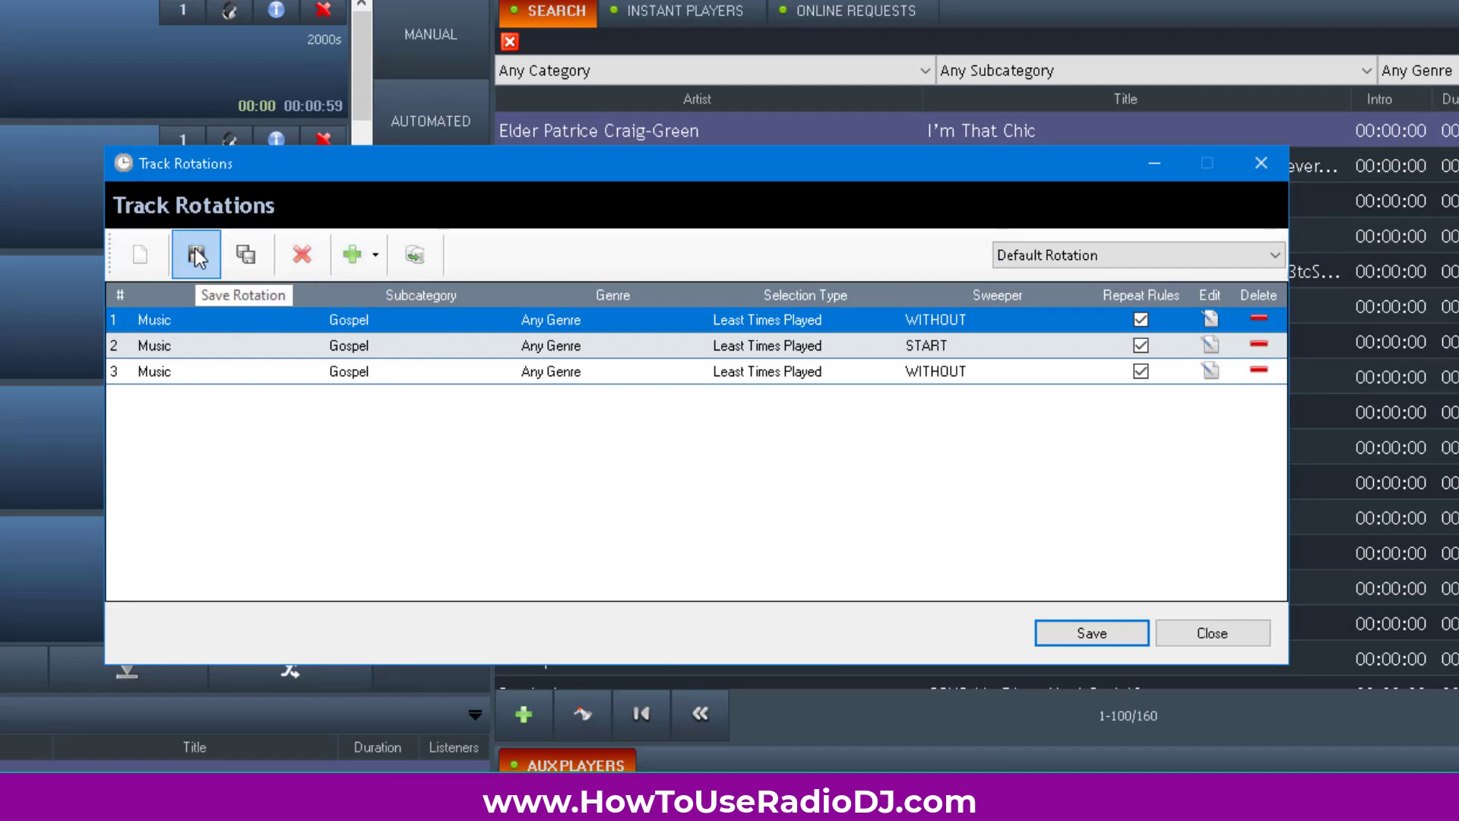
left_click(245, 256)
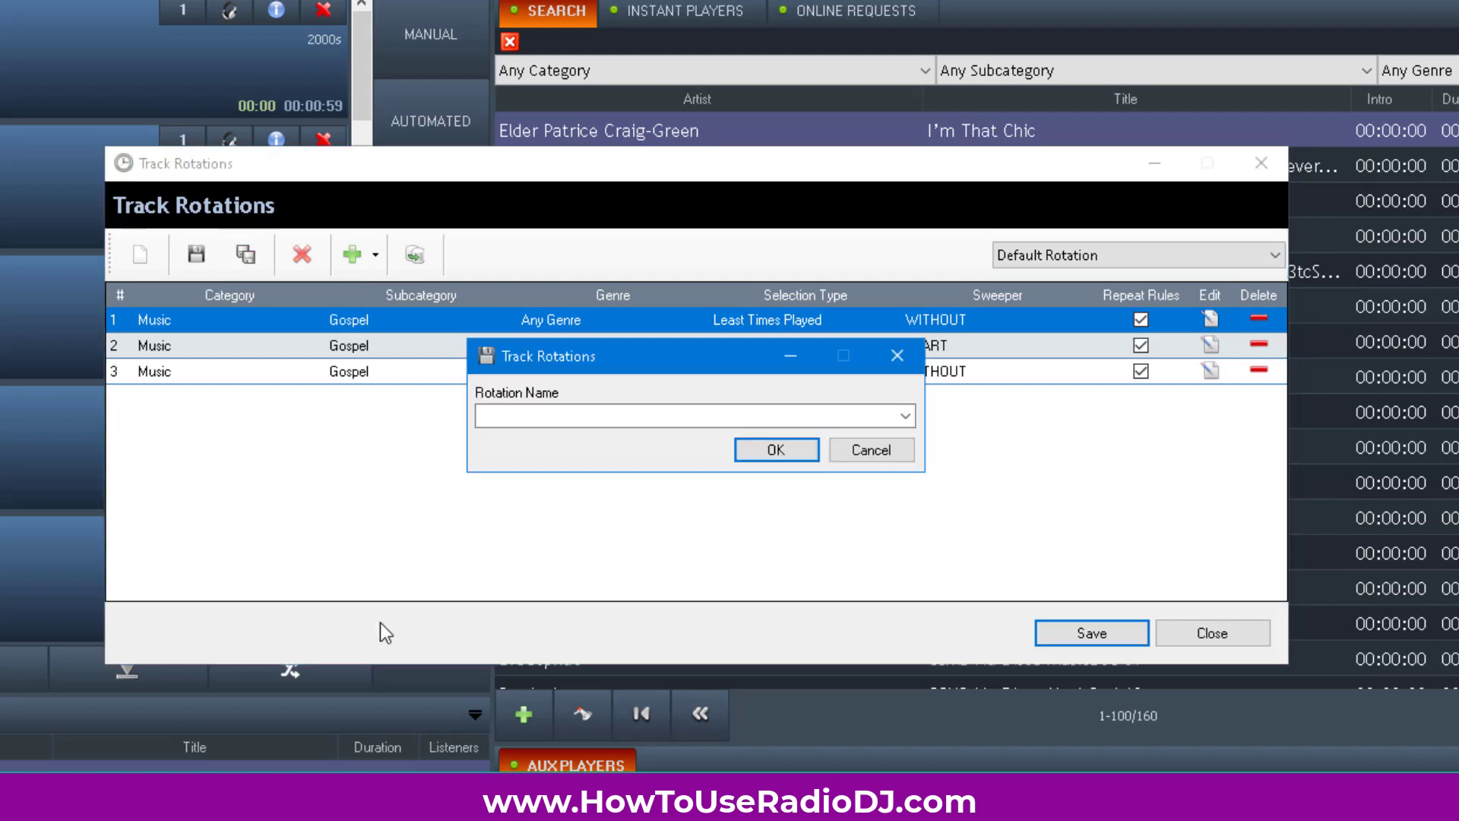
left_click(905, 416)
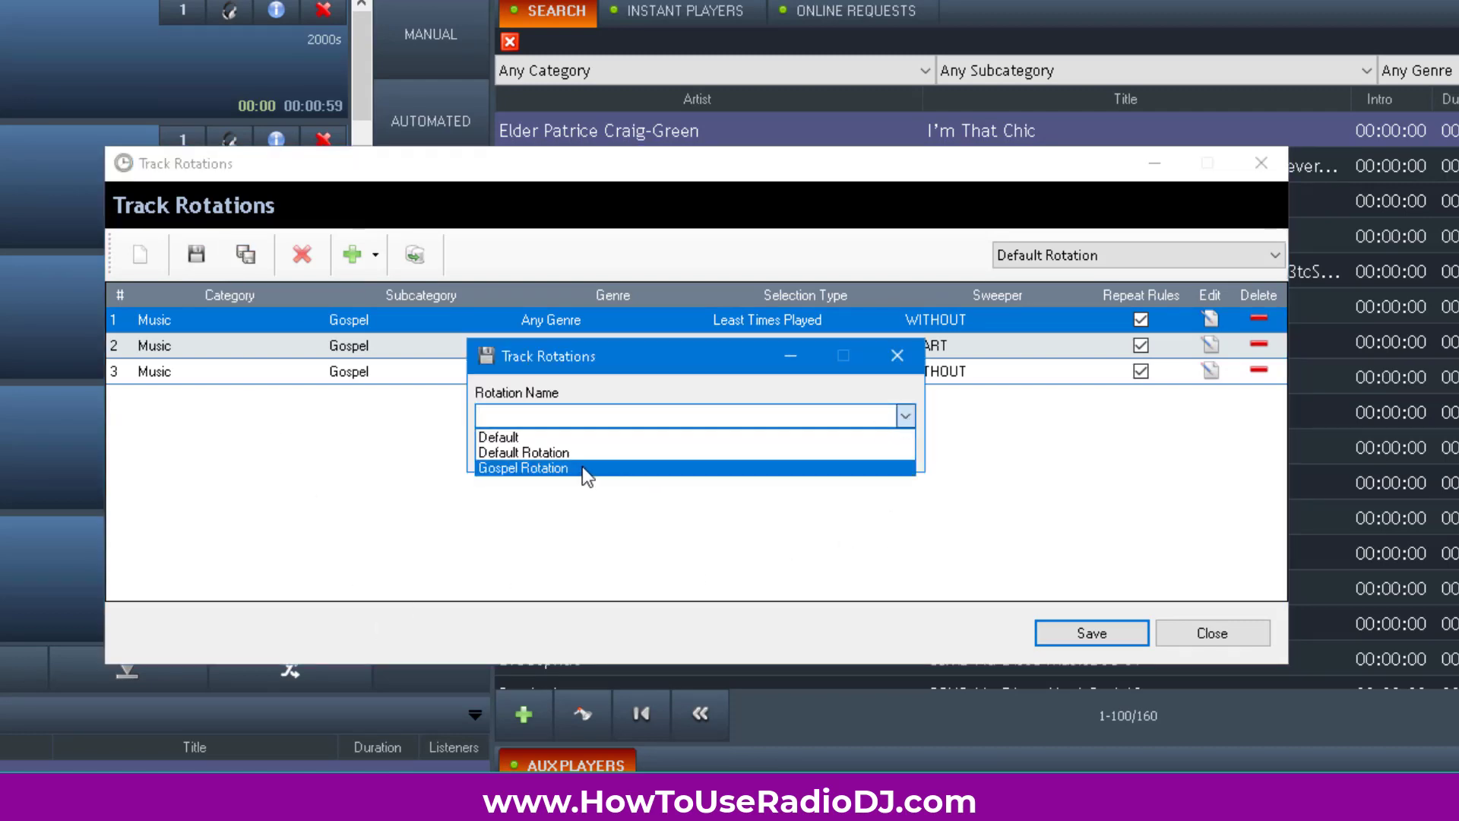
left_click(582, 467)
left_click(782, 449)
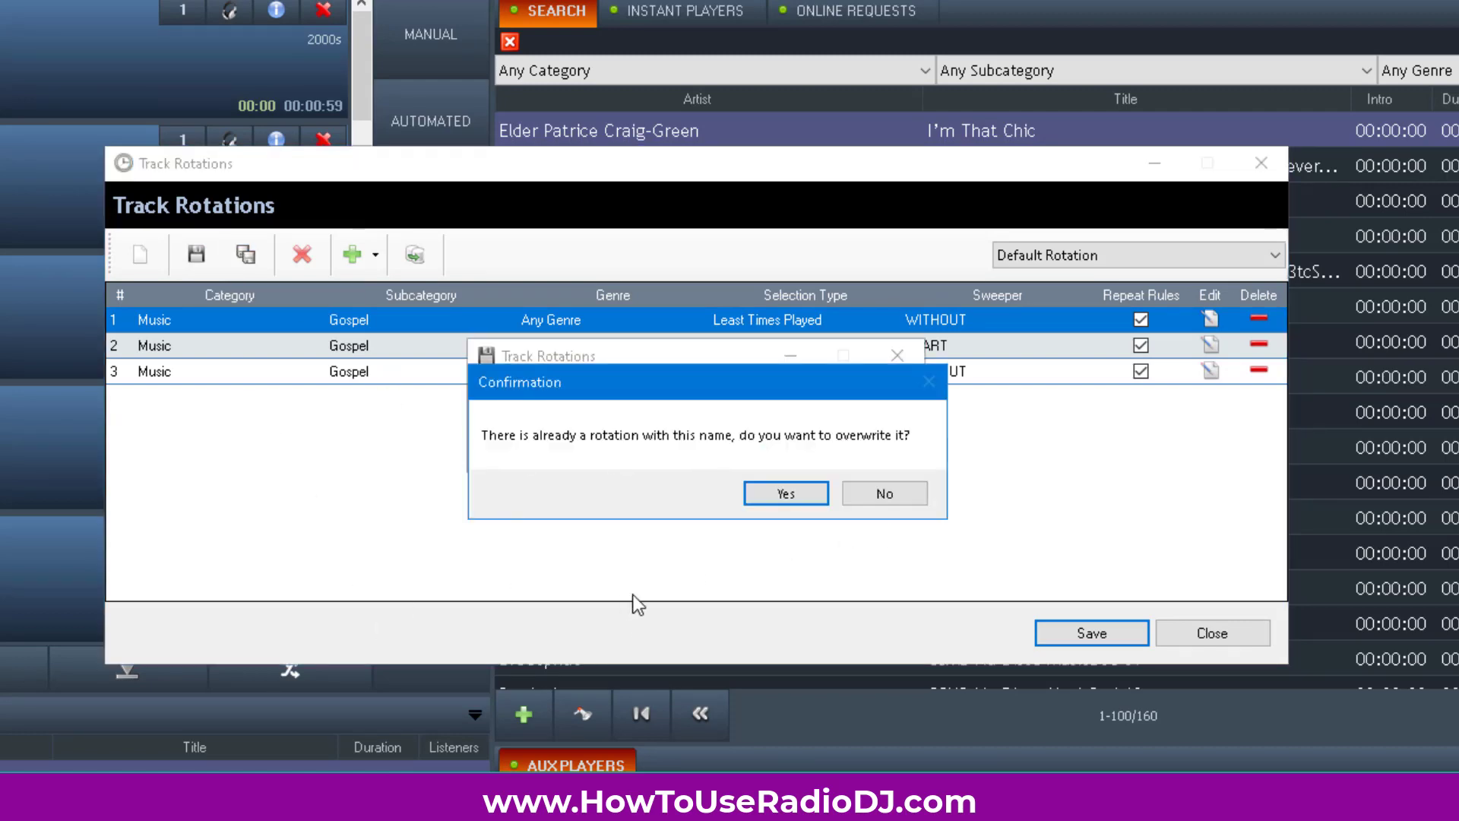
left_click(785, 495)
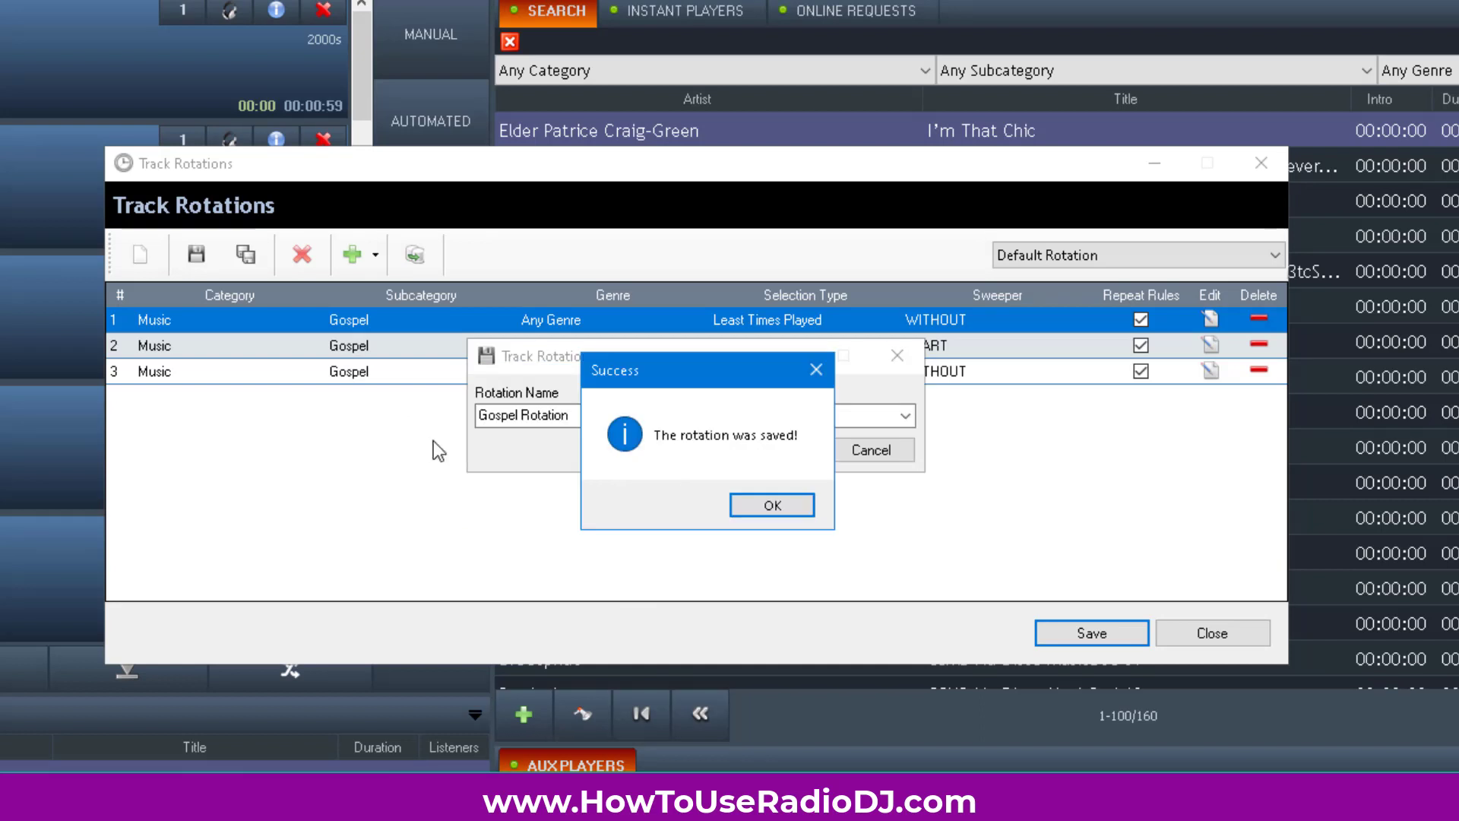
left_click(769, 504)
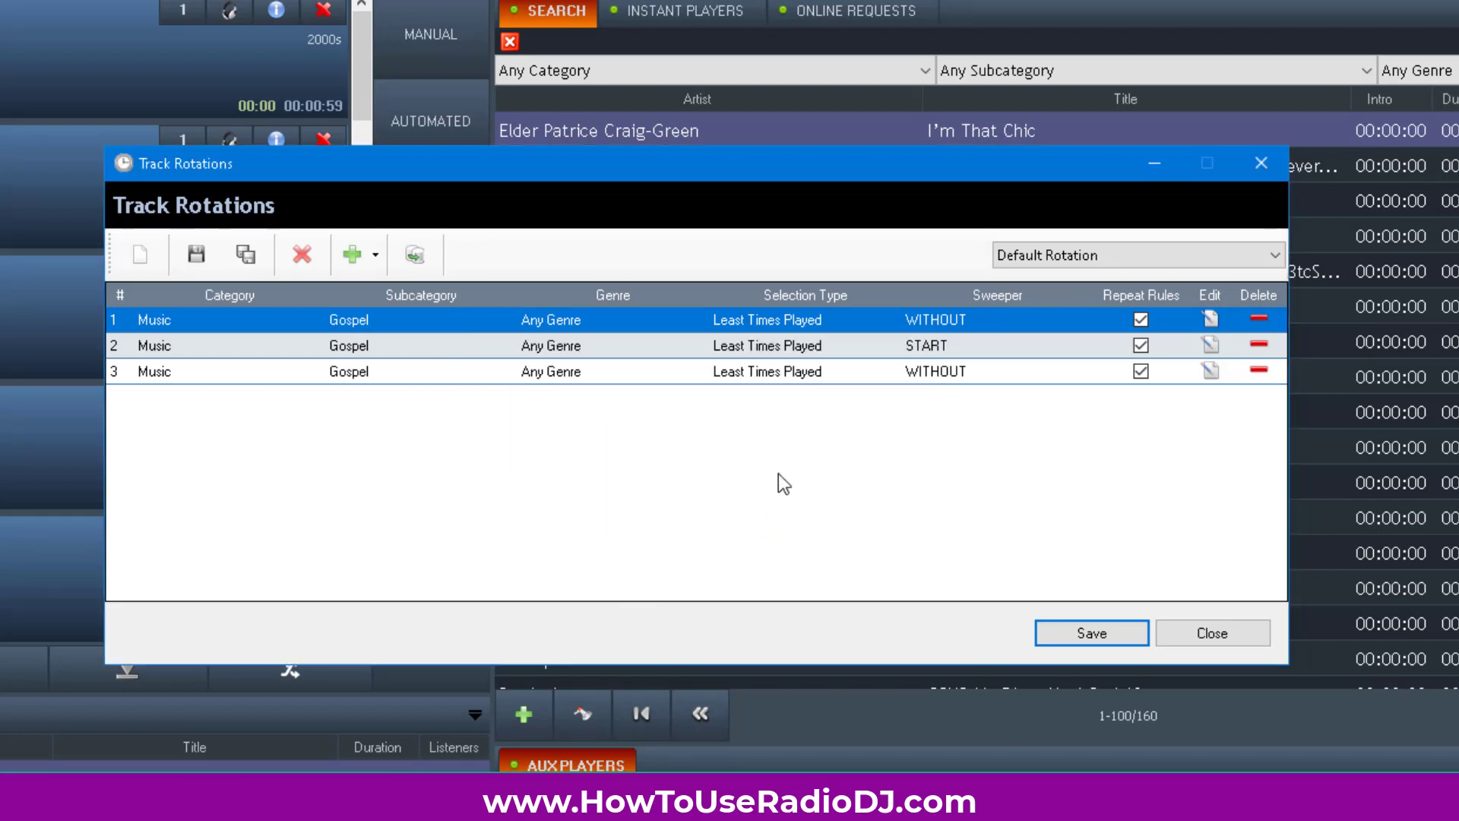
left_click(1093, 248)
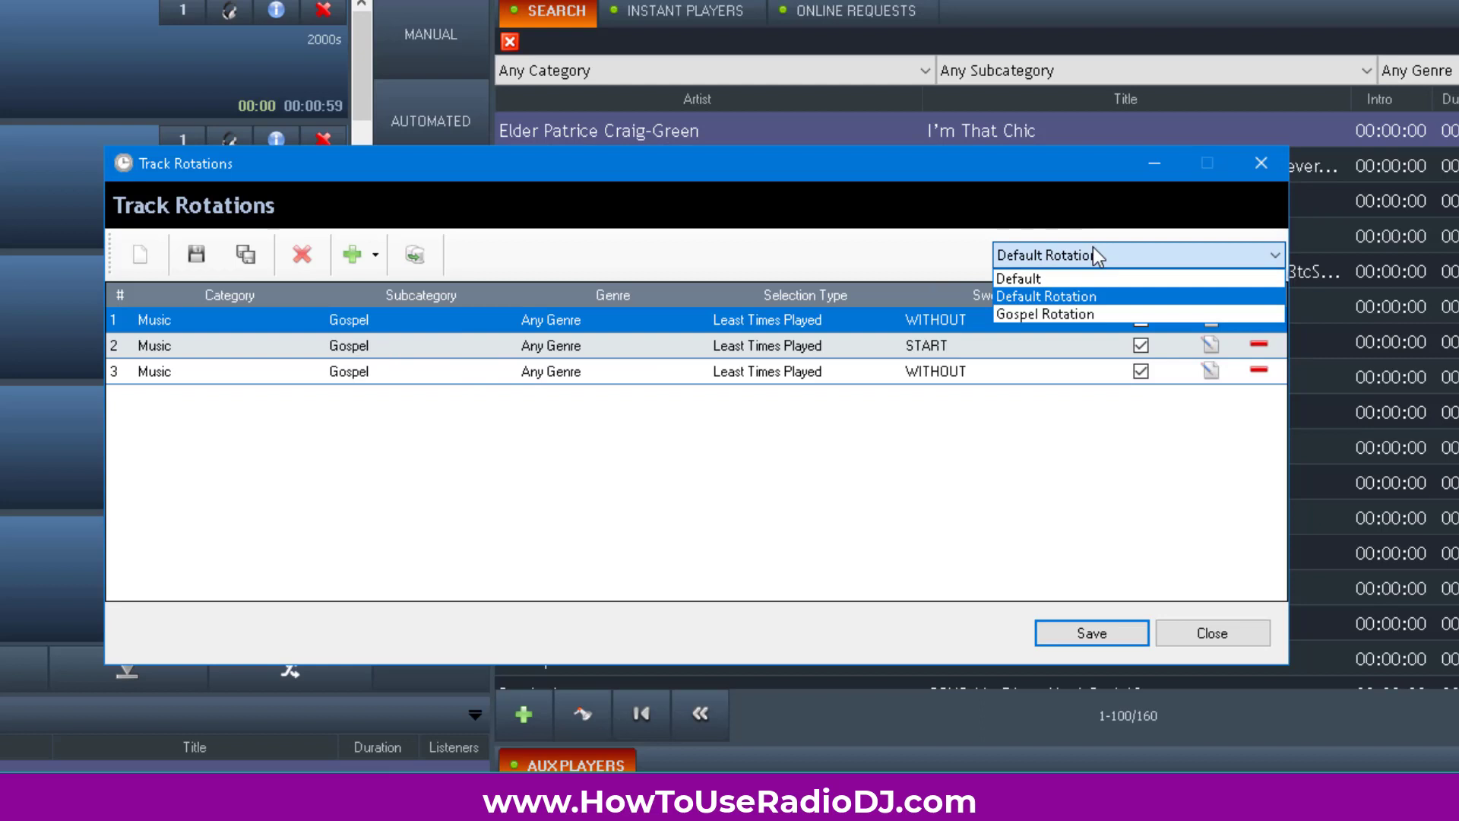
left_click(1050, 321)
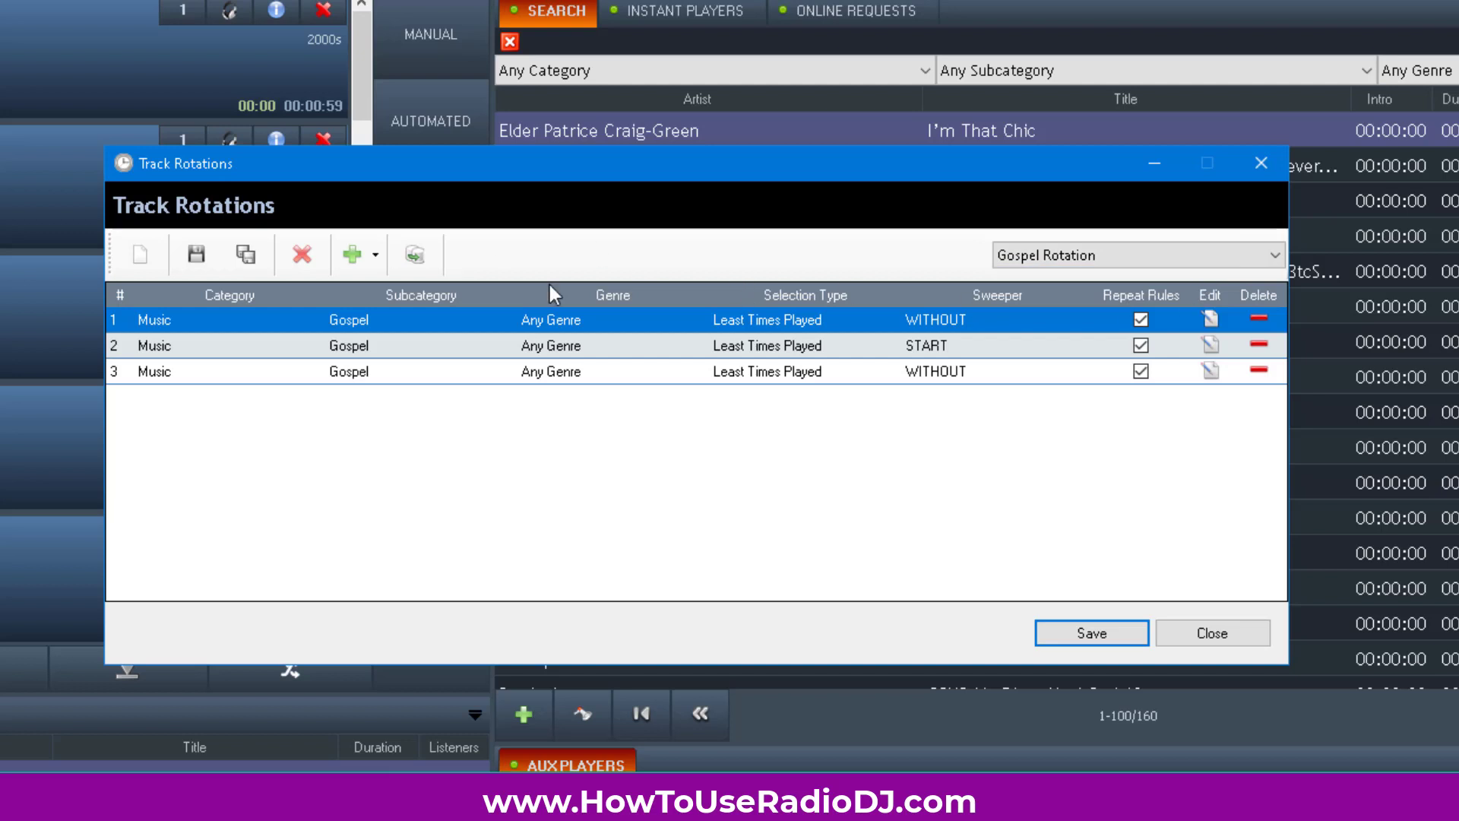
- Open the first row's settings and review its track, artist, title and album repeat limits
left_click(1212, 319)
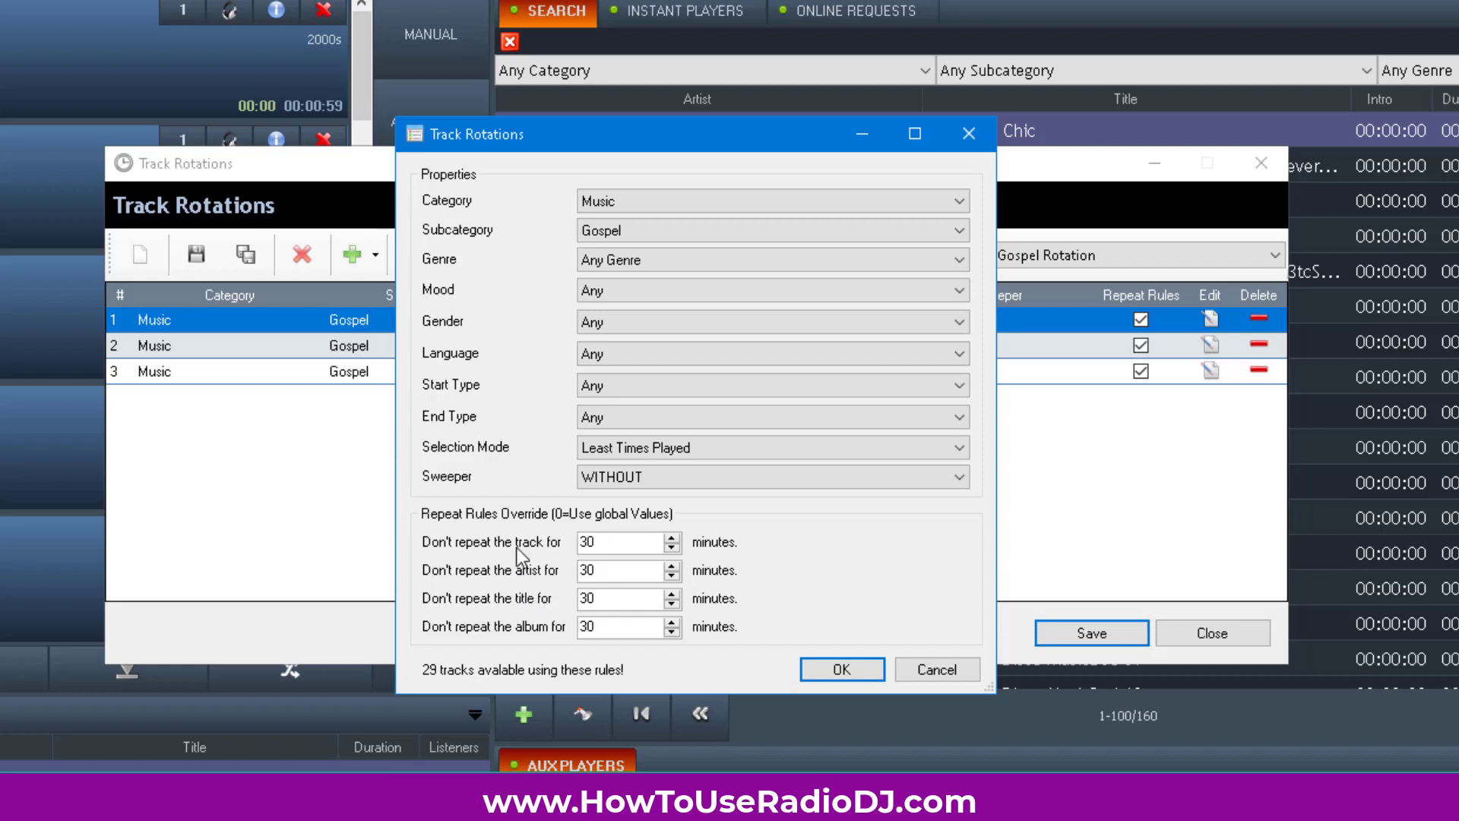
double_click(612, 542)
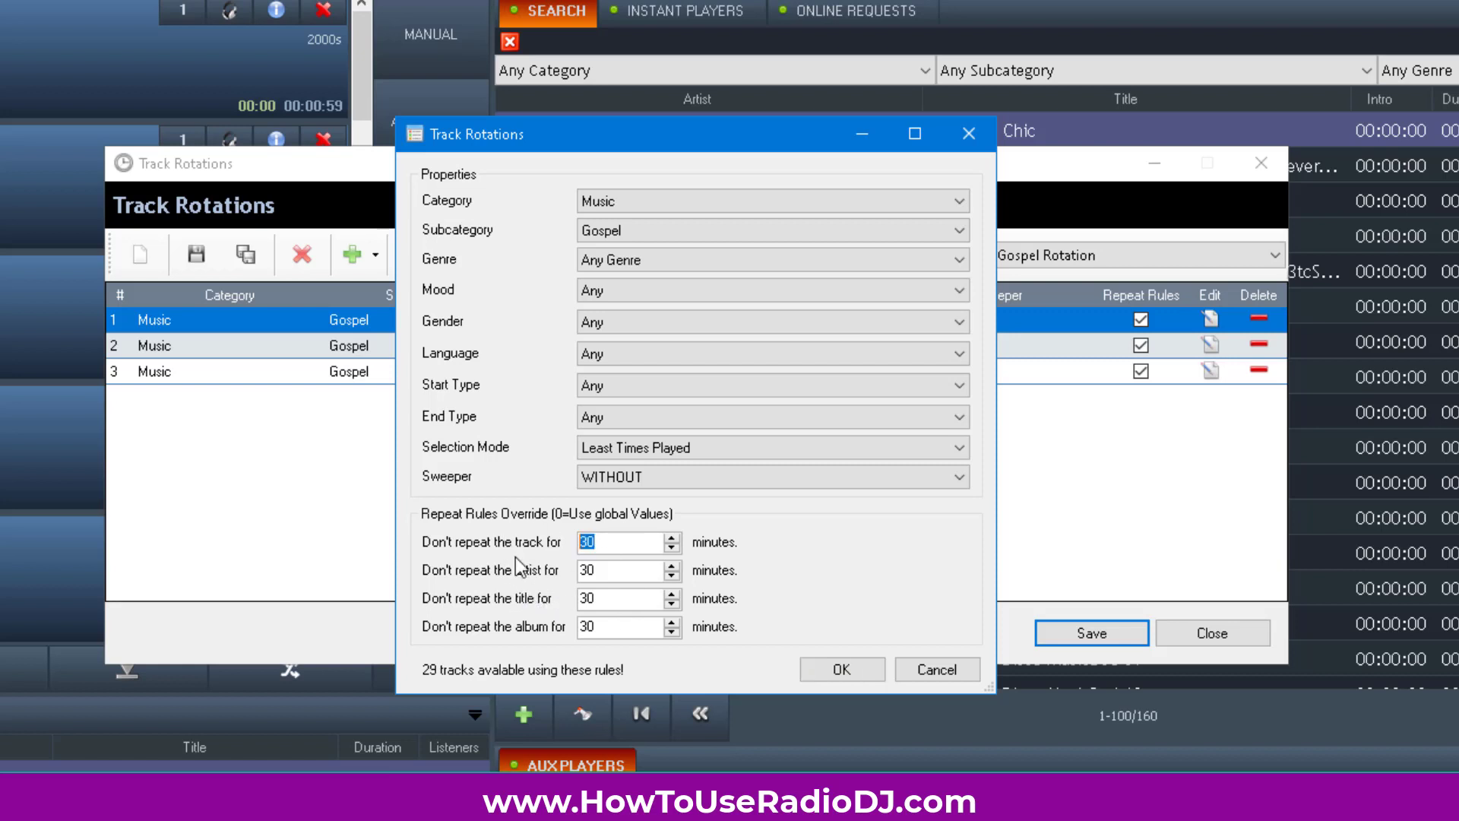
double_click(618, 570)
double_click(593, 597)
double_click(606, 626)
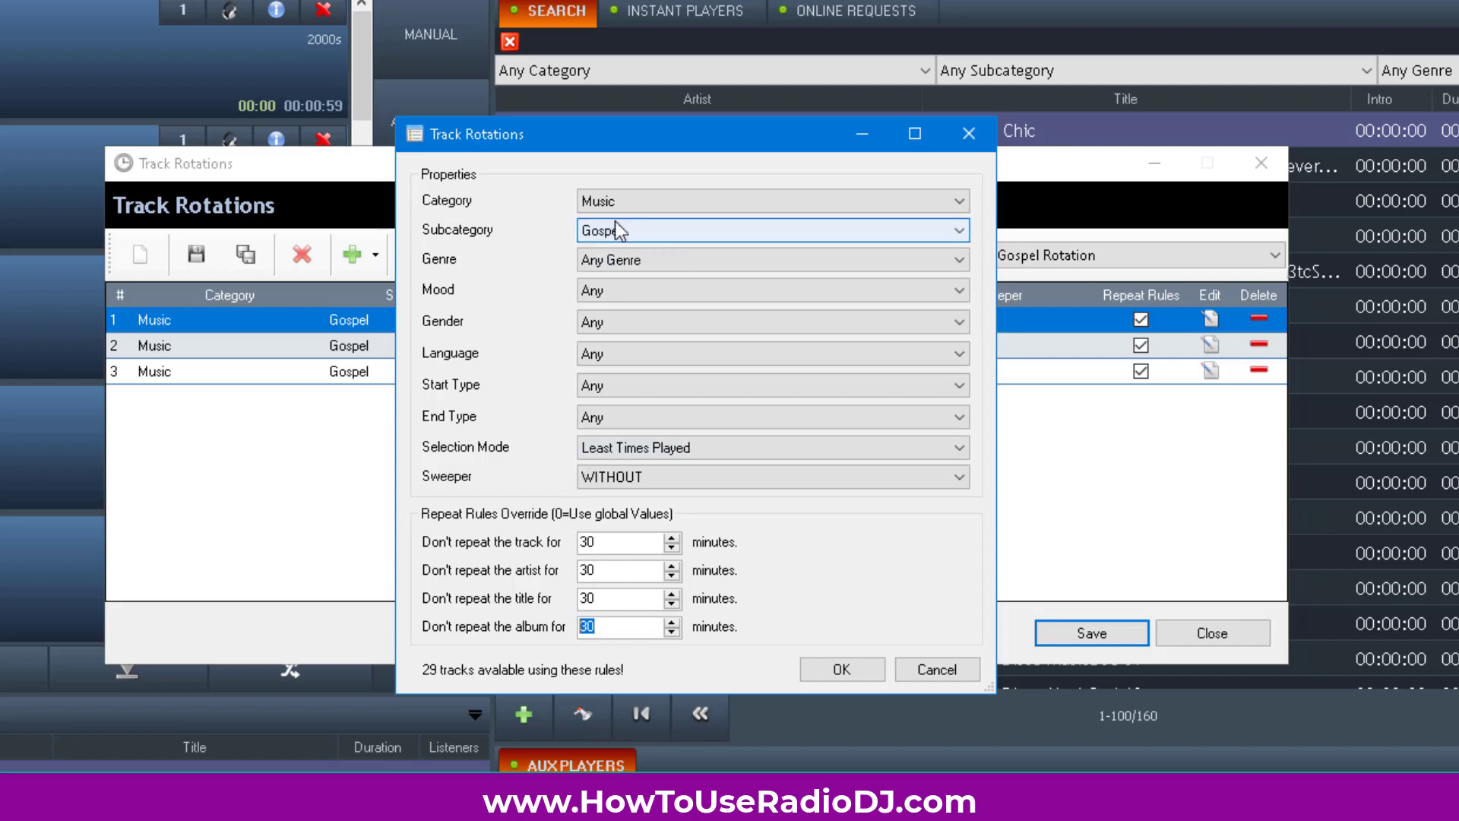
- Check the Genre and Gender filters, leaving them at Any Genre and Any
left_click(608, 262)
left_click(608, 262)
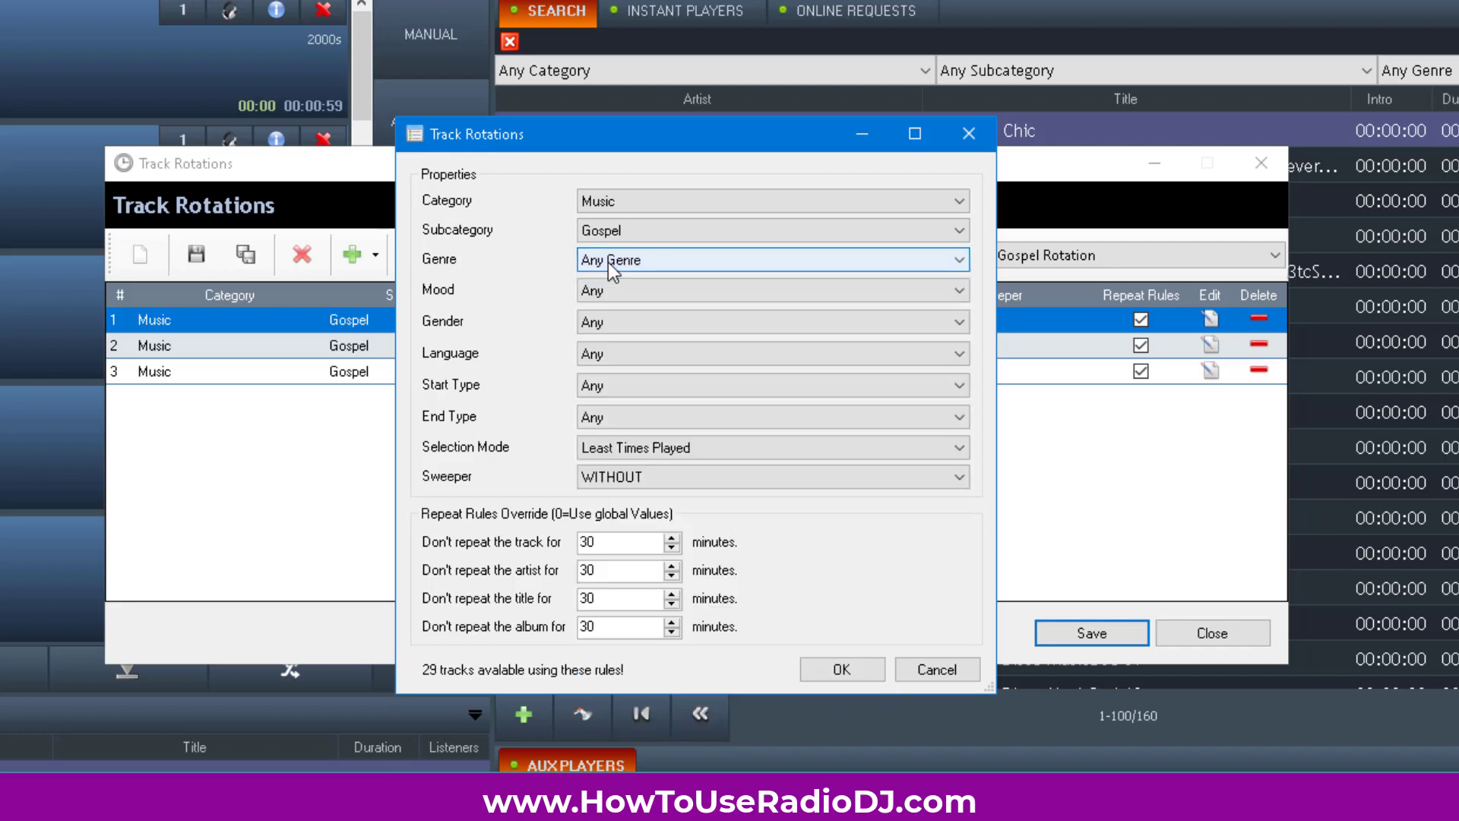
left_click(602, 323)
left_click(601, 322)
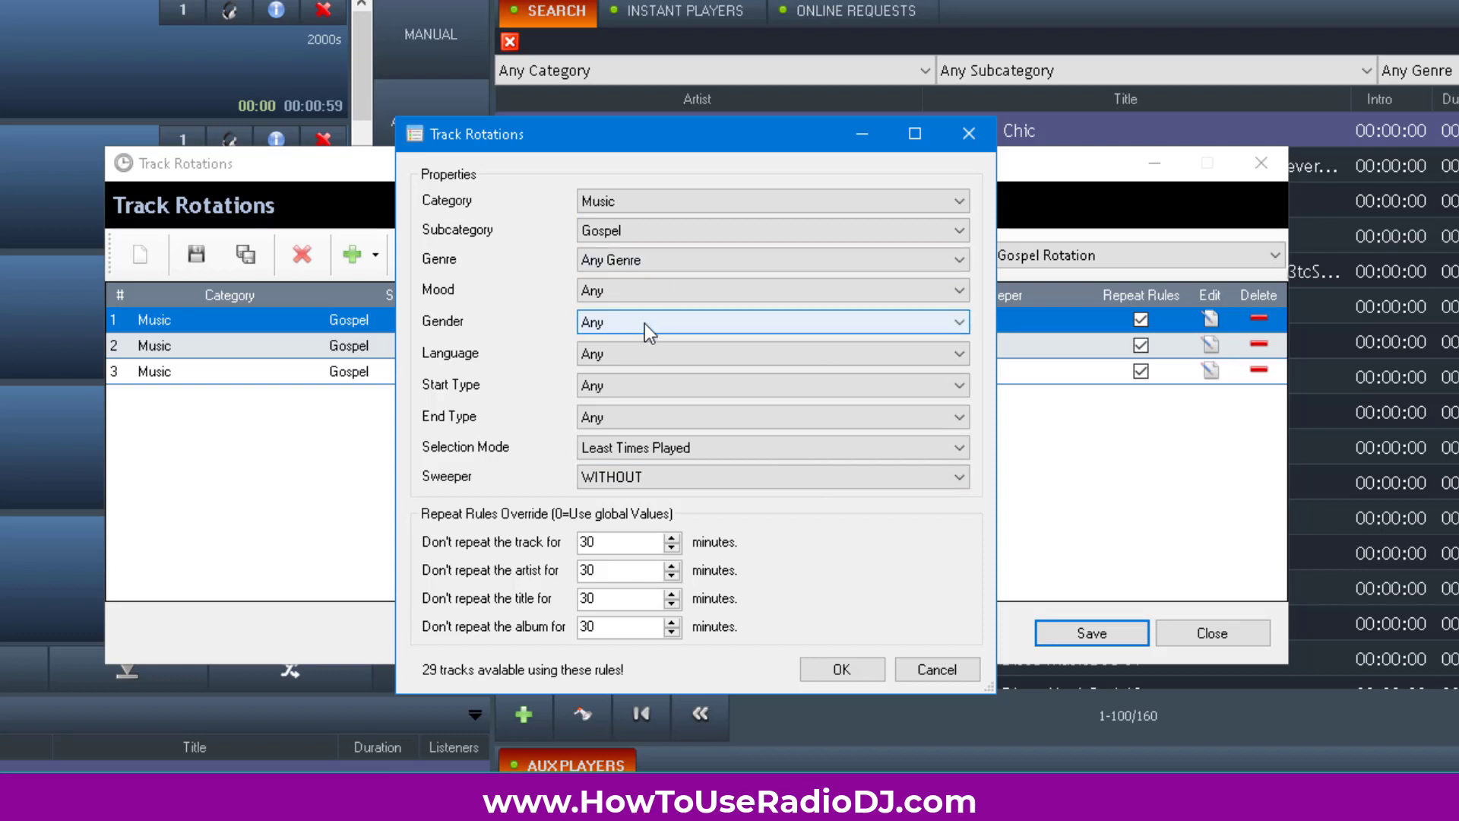
- Cancel the first row's properties dialog without making changes
left_click(937, 669)
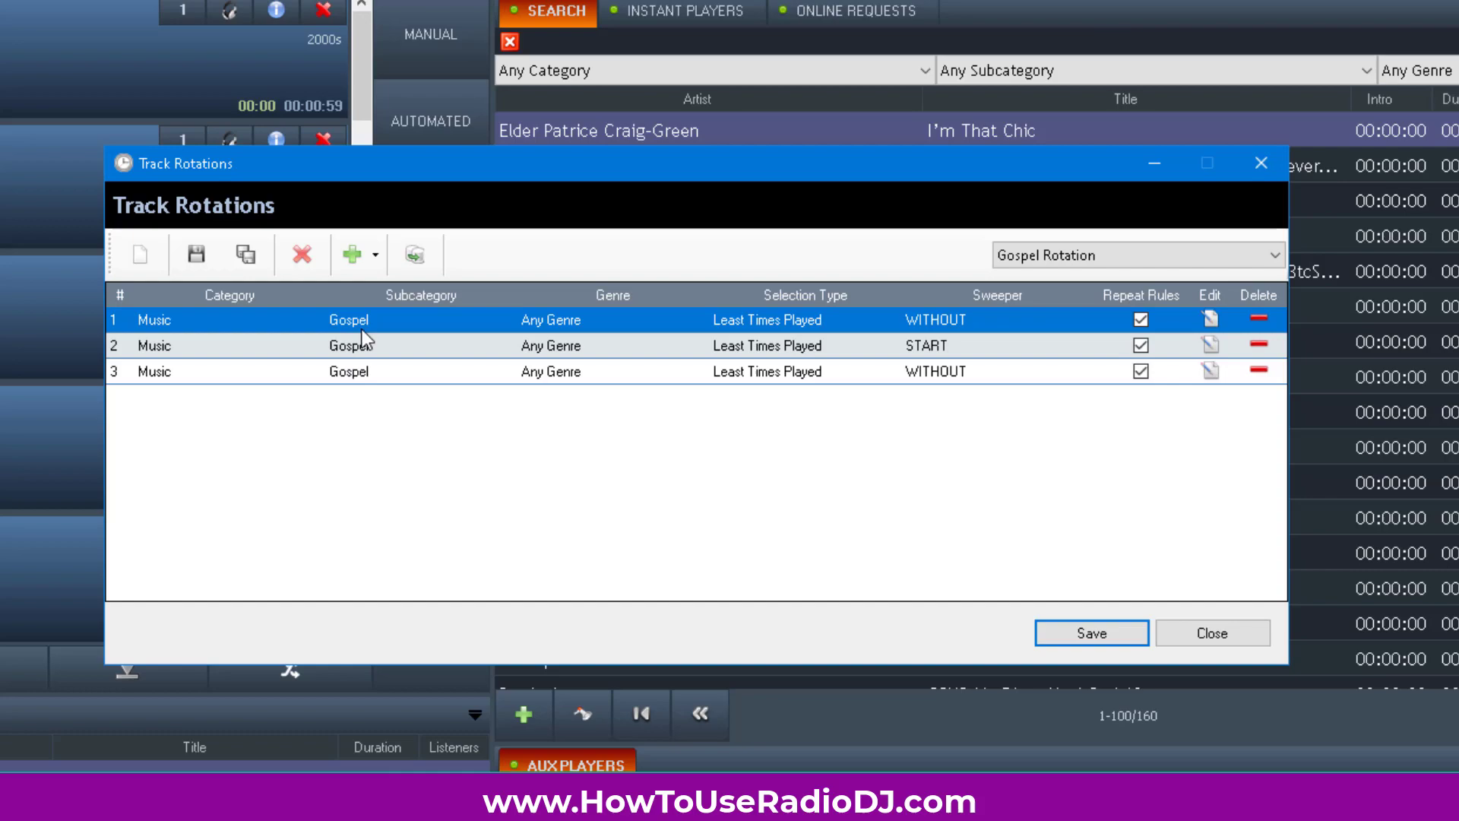
- Save and close the configuration windows, clear the old playlist, and switch from MANUAL to AutoDJ
left_click(1092, 634)
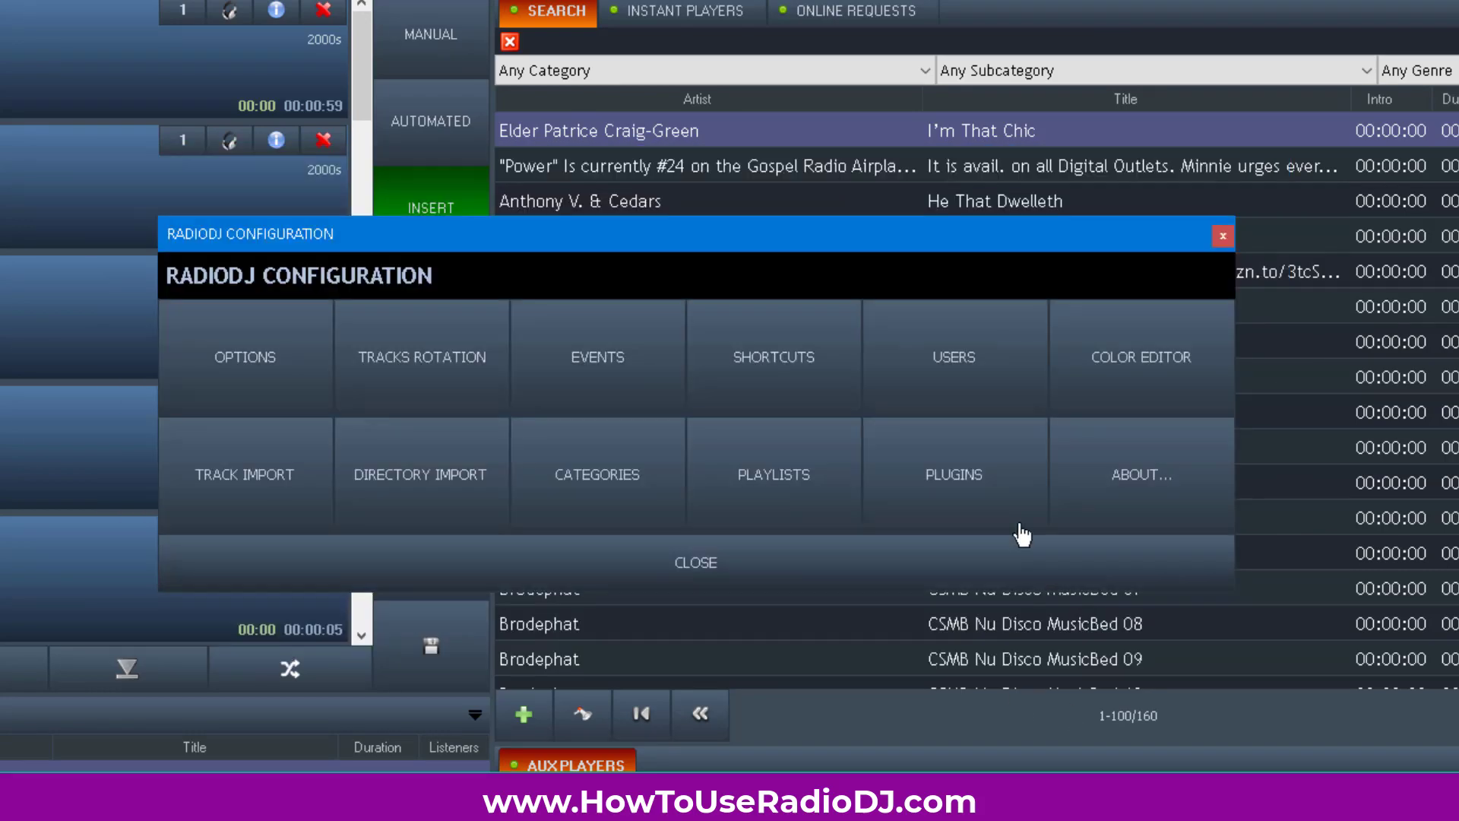
left_click(691, 567)
left_click(431, 382)
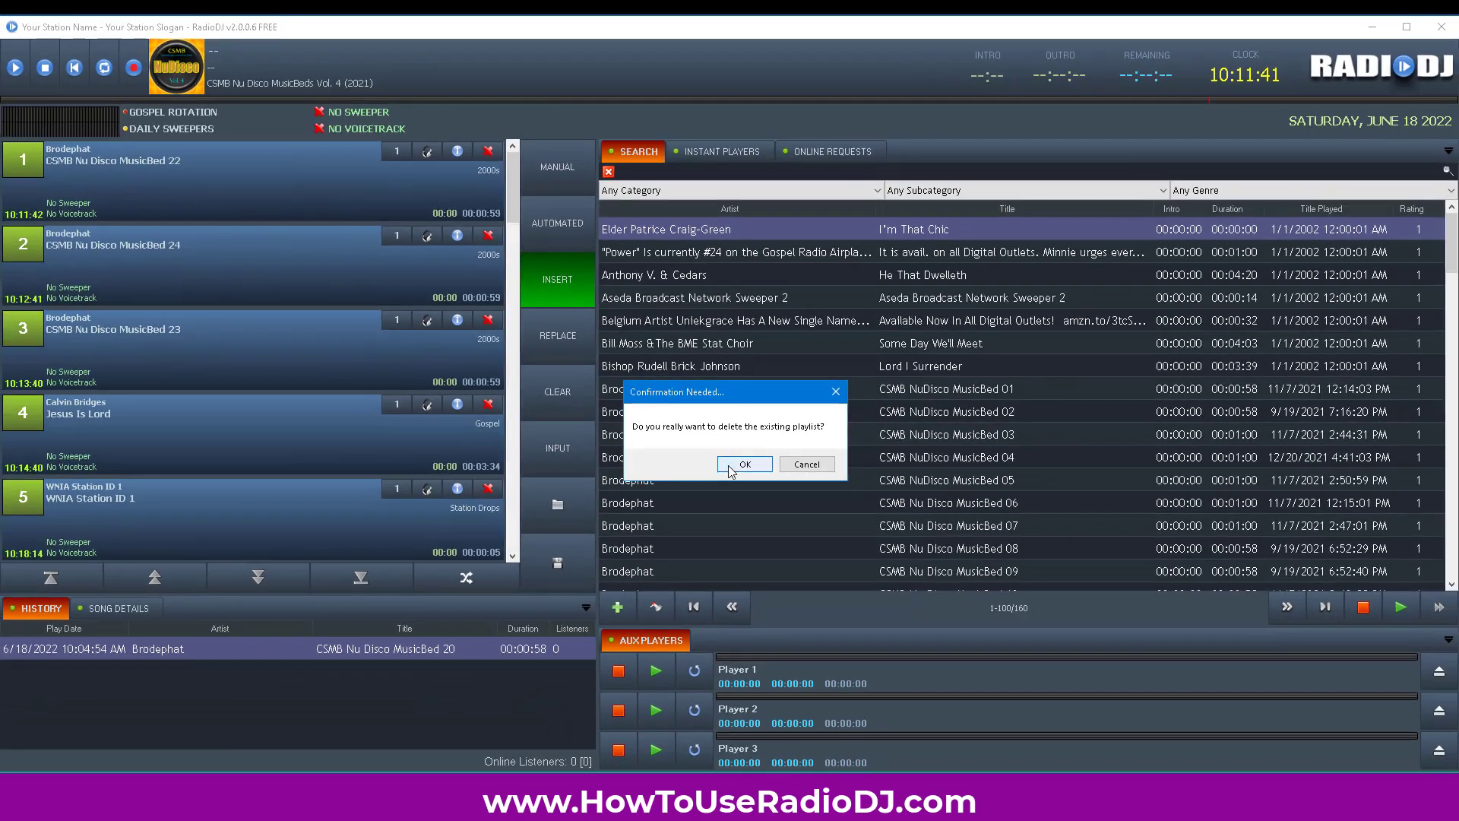
left_click(697, 505)
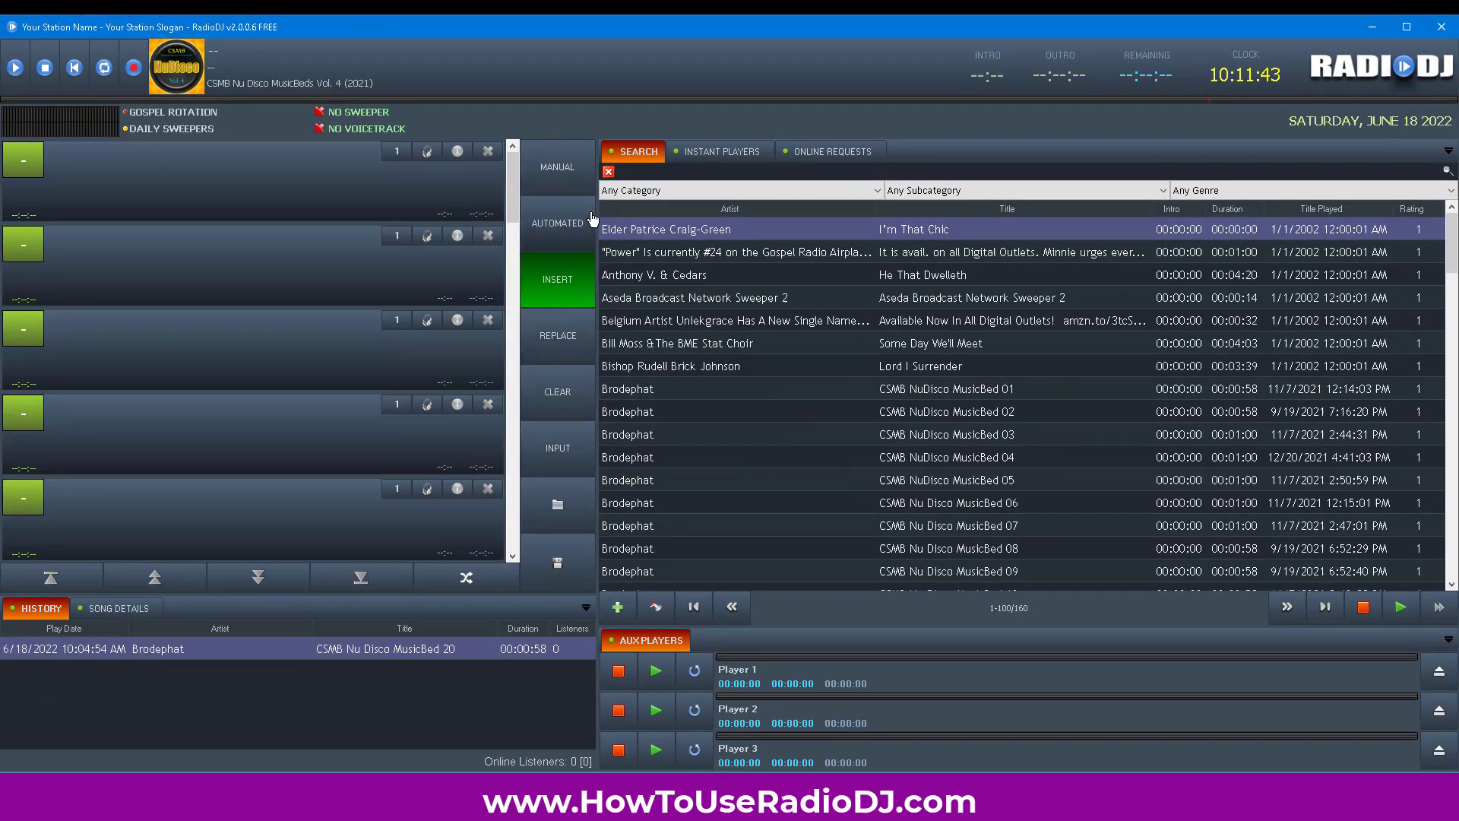
left_click(580, 187)
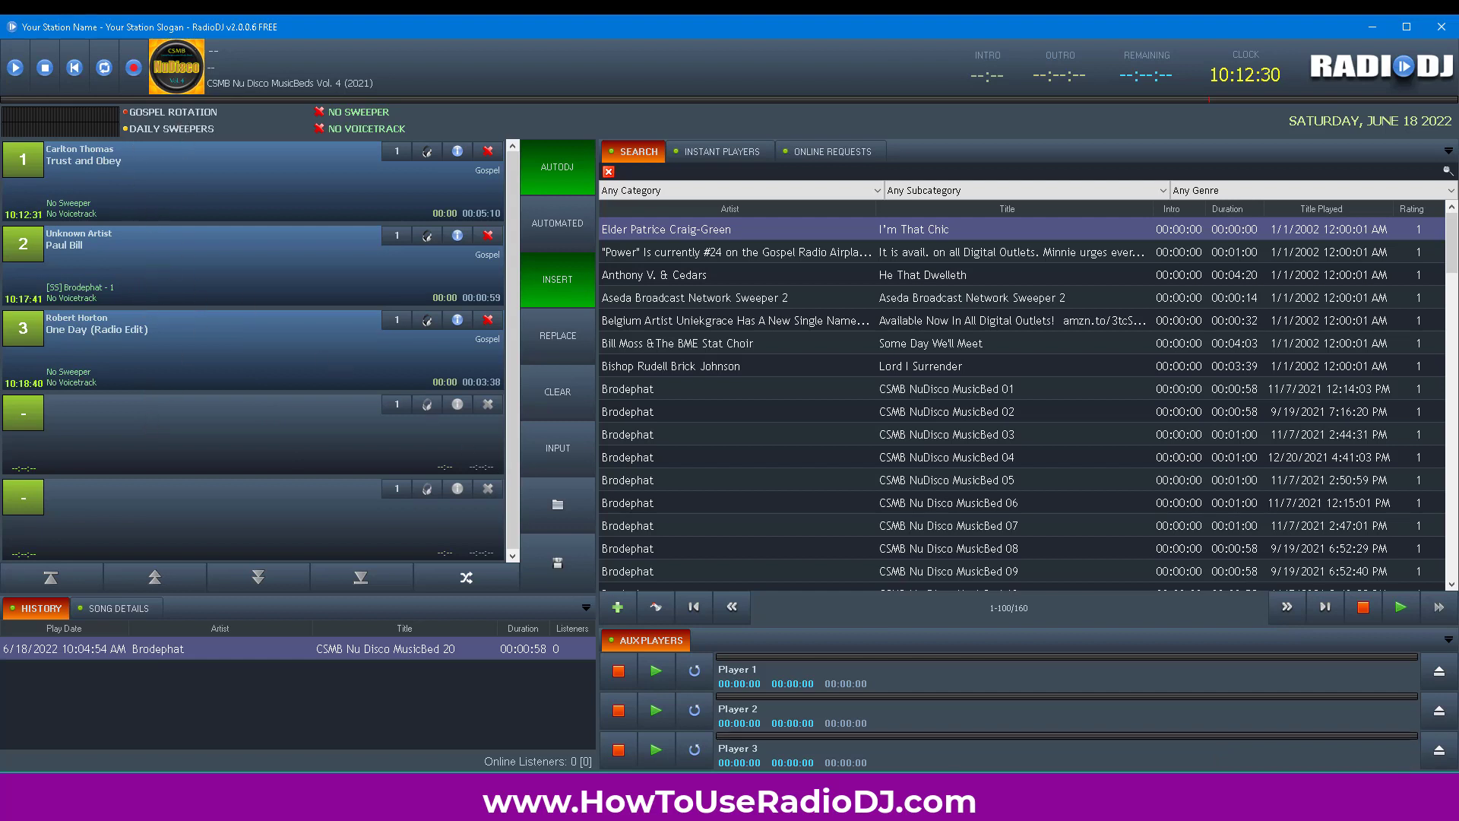
key("ctrl+o")
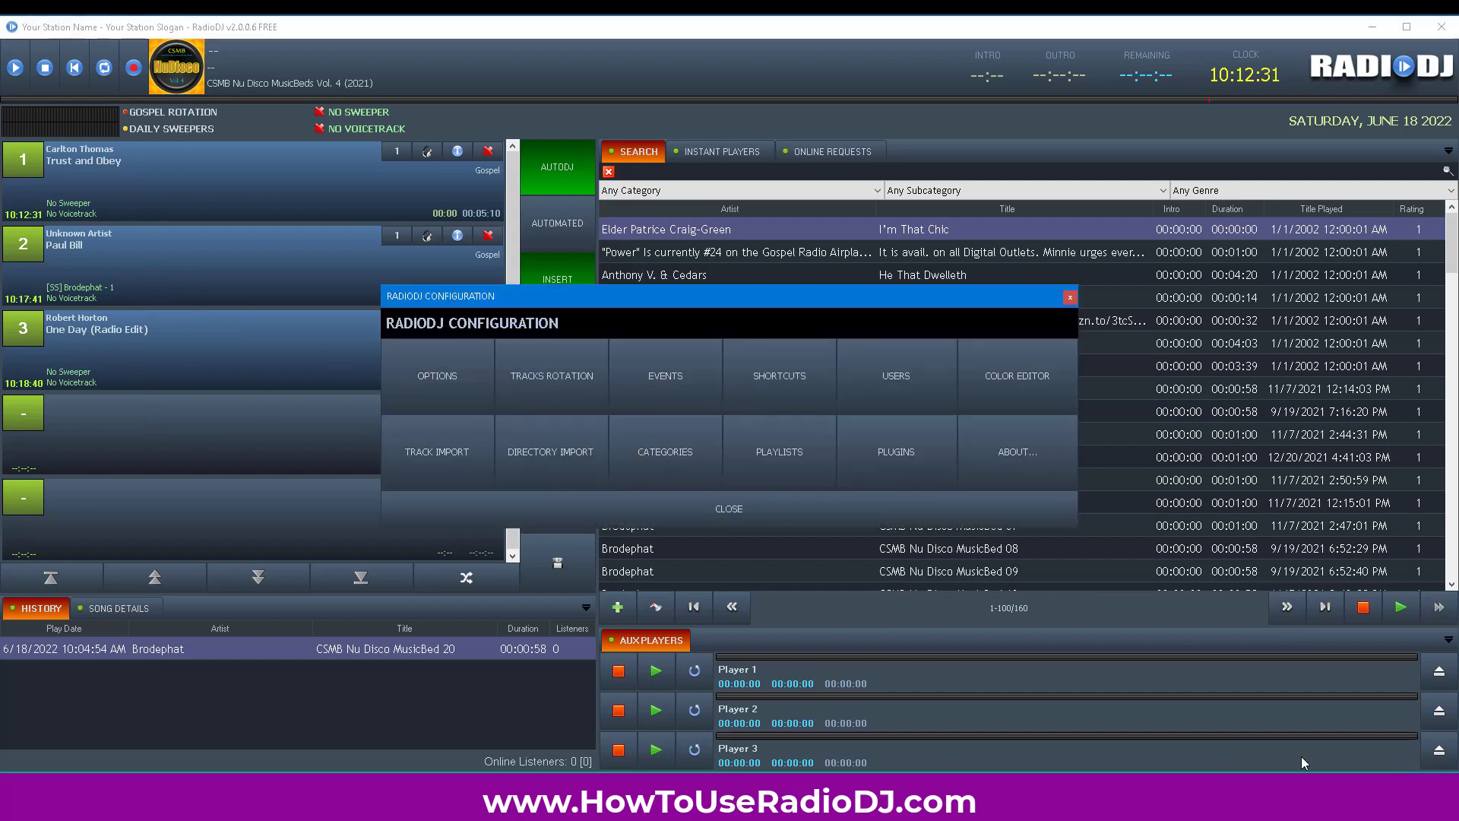
left_click(553, 380)
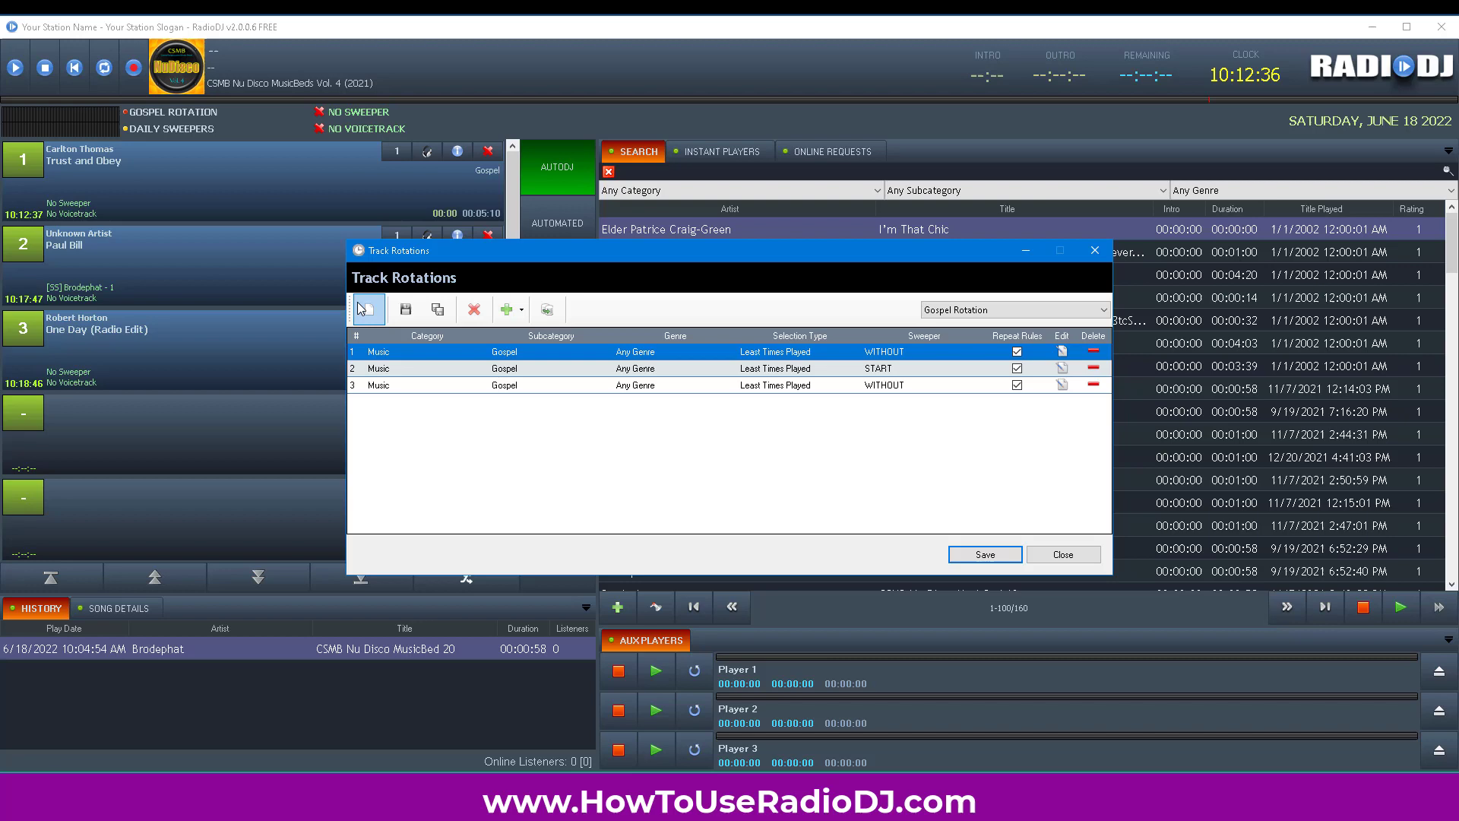
left_click(1085, 559)
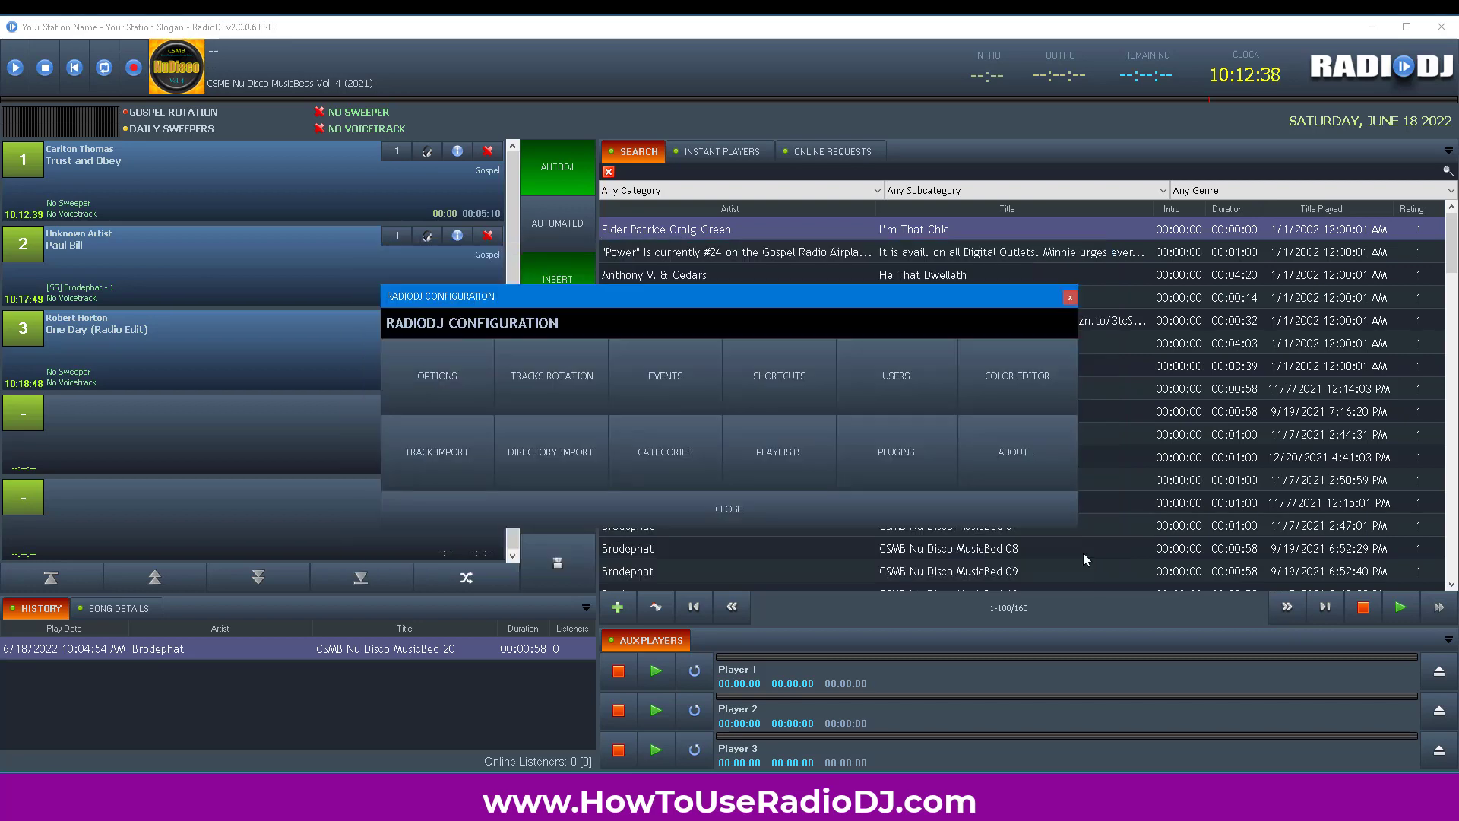
left_click(788, 509)
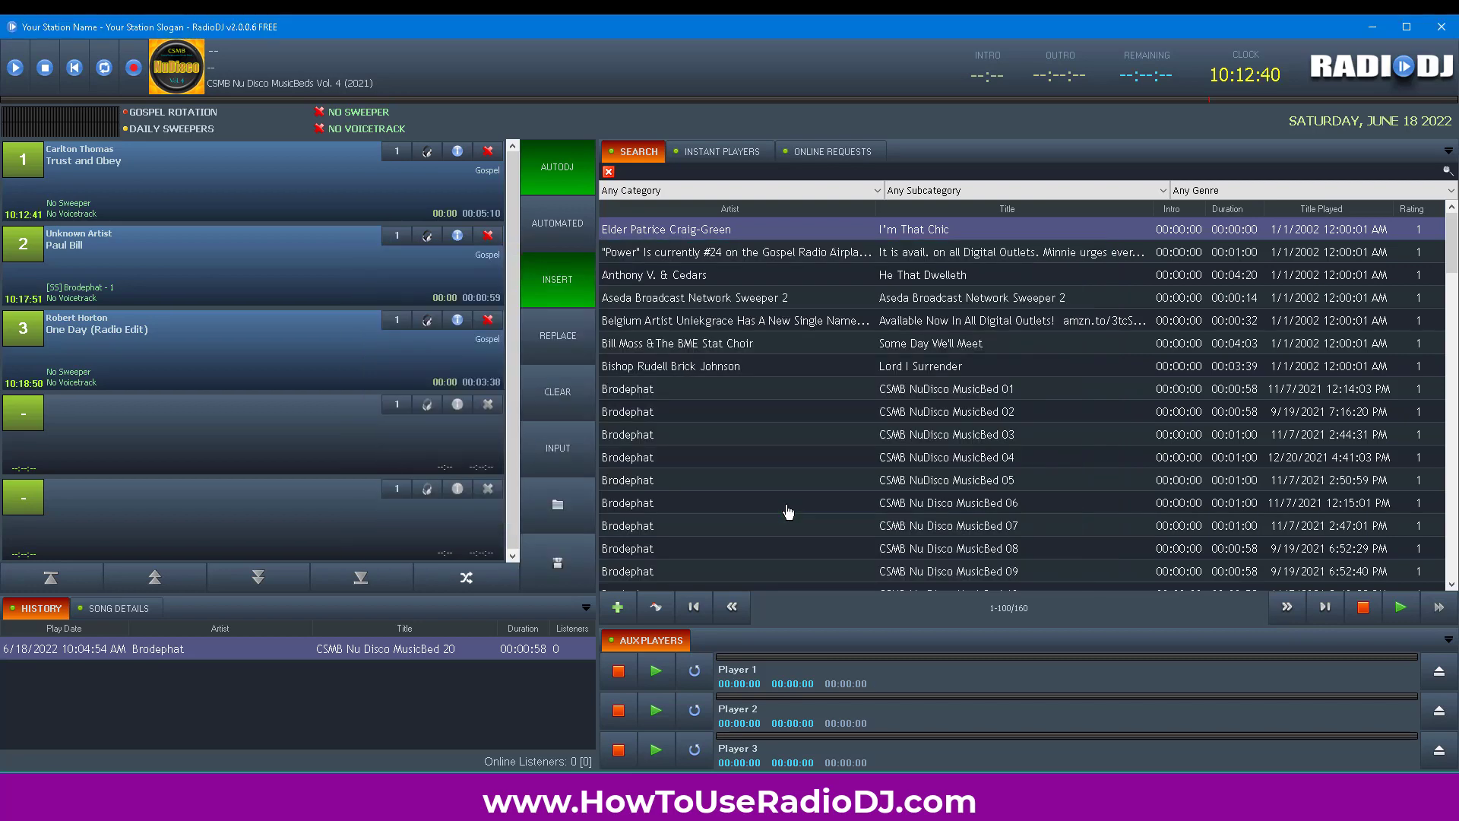